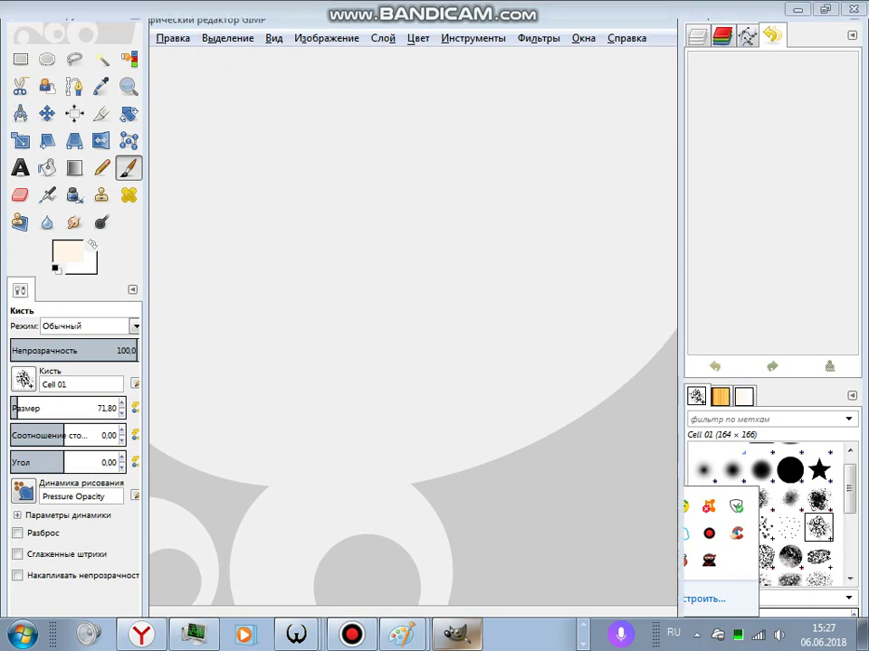
- Open and close a search window, then shift the GIMP toolbox aside and back
{"action": "key", "text": "super+f"}
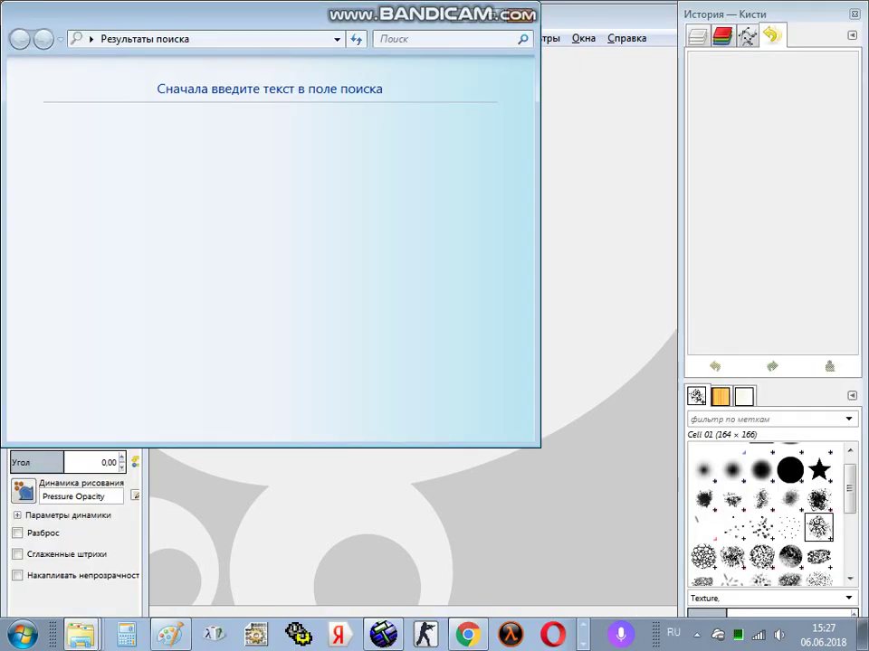
{"action": "key", "text": "alt+F4"}
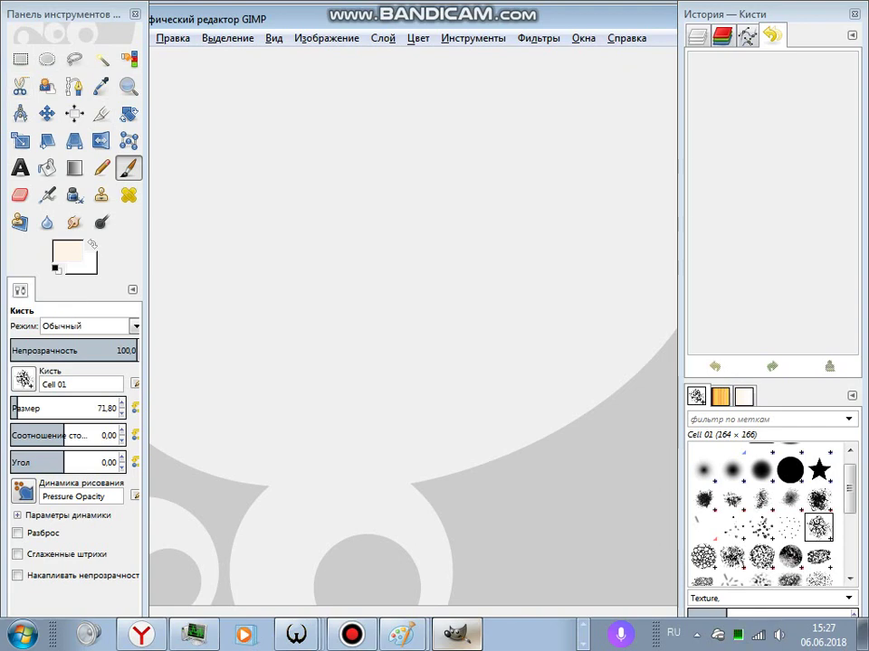
{"action": "left_click_drag", "start_coordinate": [63, 14], "coordinate": [109, 4]}
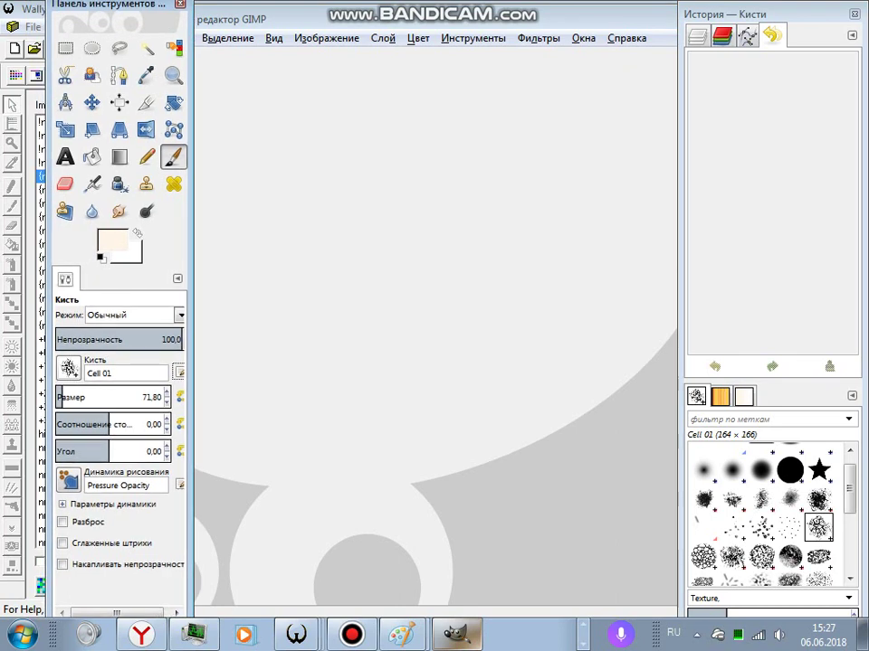
{"action": "mouse_move", "coordinate": [109, 3]}
{"action": "left_mouse_down"}
{"action": "mouse_move", "coordinate": [40, 0]}
{"action": "mouse_move", "coordinate": [63, 14]}
{"action": "left_mouse_up"}
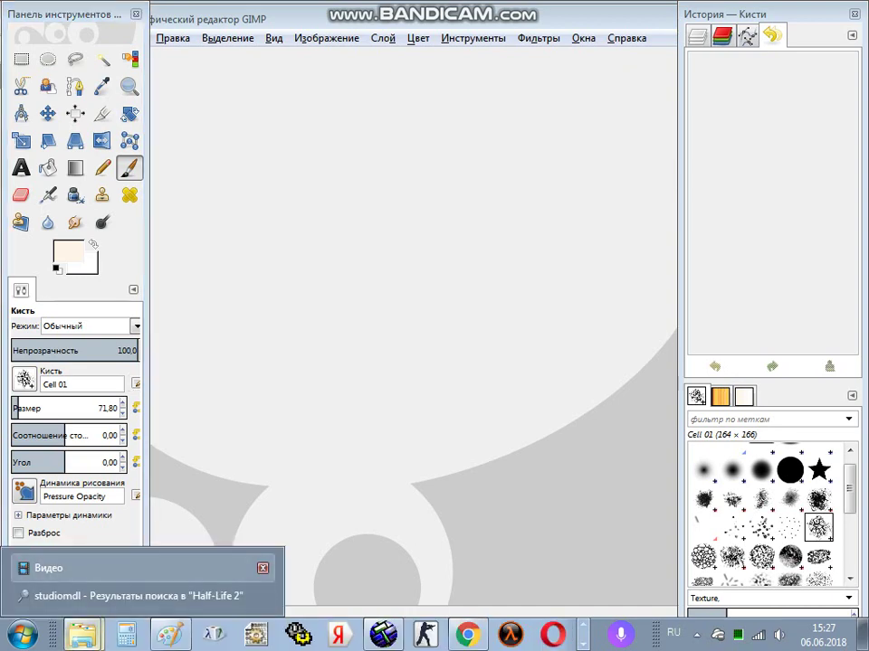
- Browse in Explorer to the C:\HL1SDK\SDK folder
{"action": "left_click", "coordinate": [81, 634]}
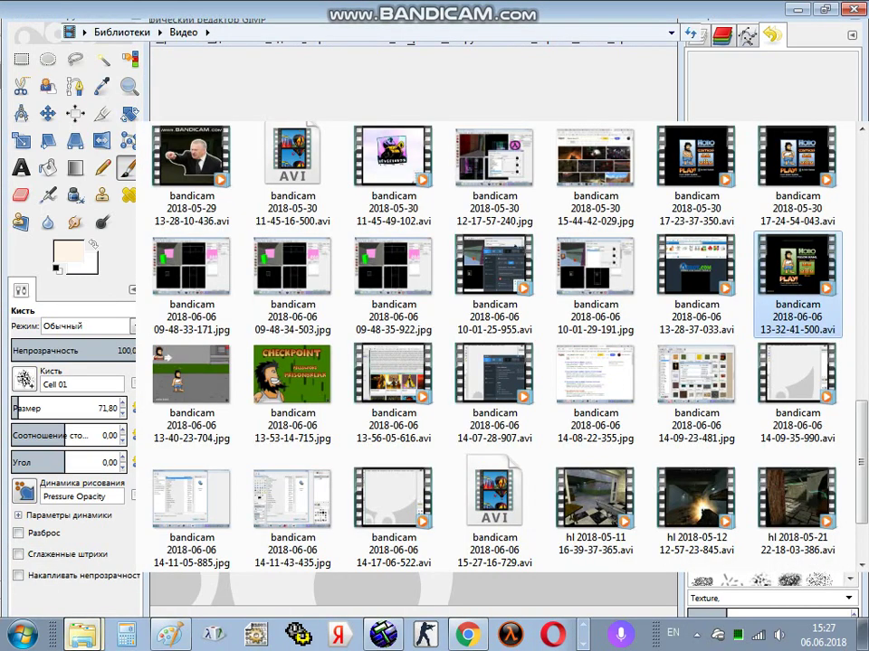
{"action": "left_click", "coordinate": [91, 376]}
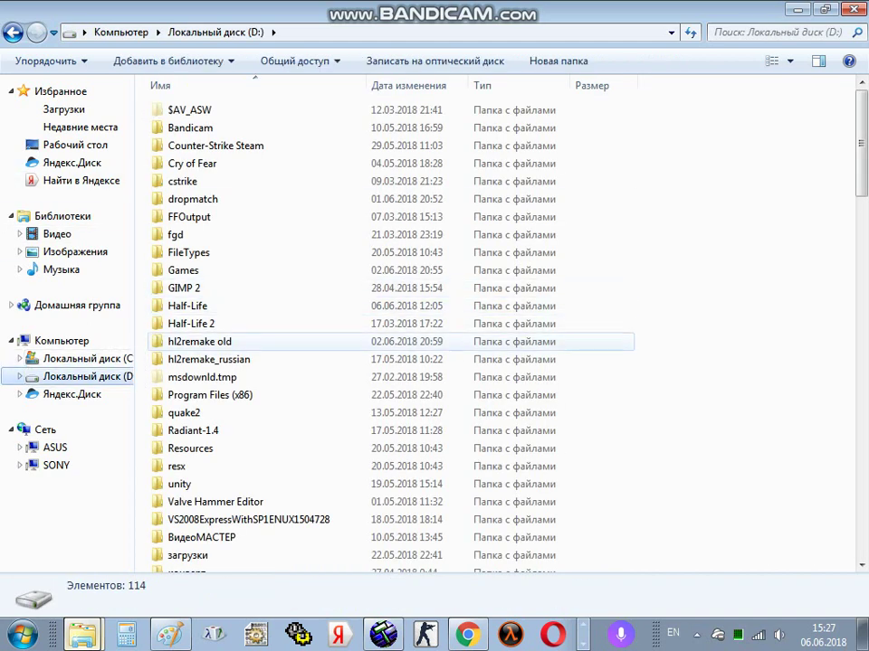
{"action": "left_click", "coordinate": [91, 358]}
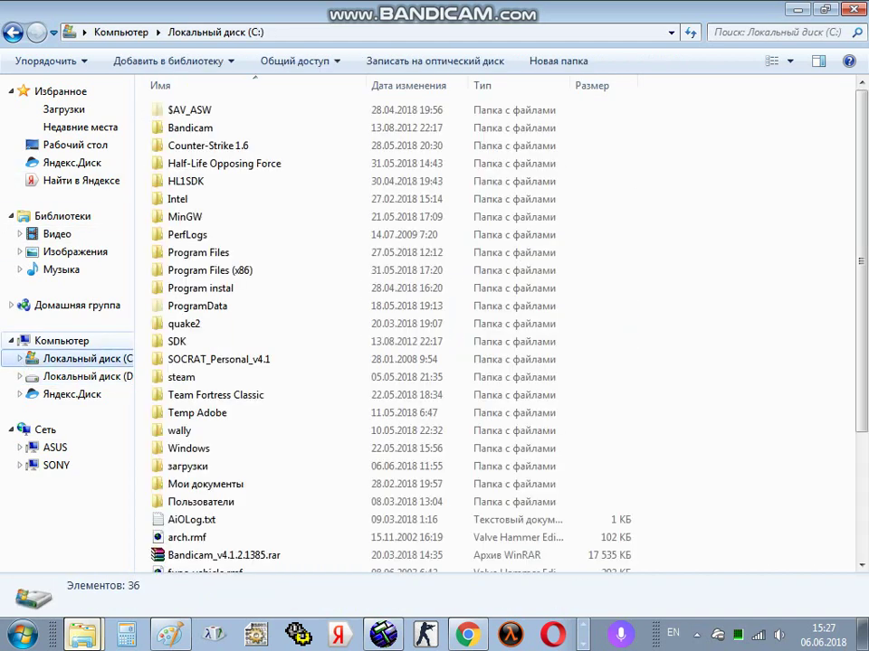
{"action": "double_click", "coordinate": [186, 181]}
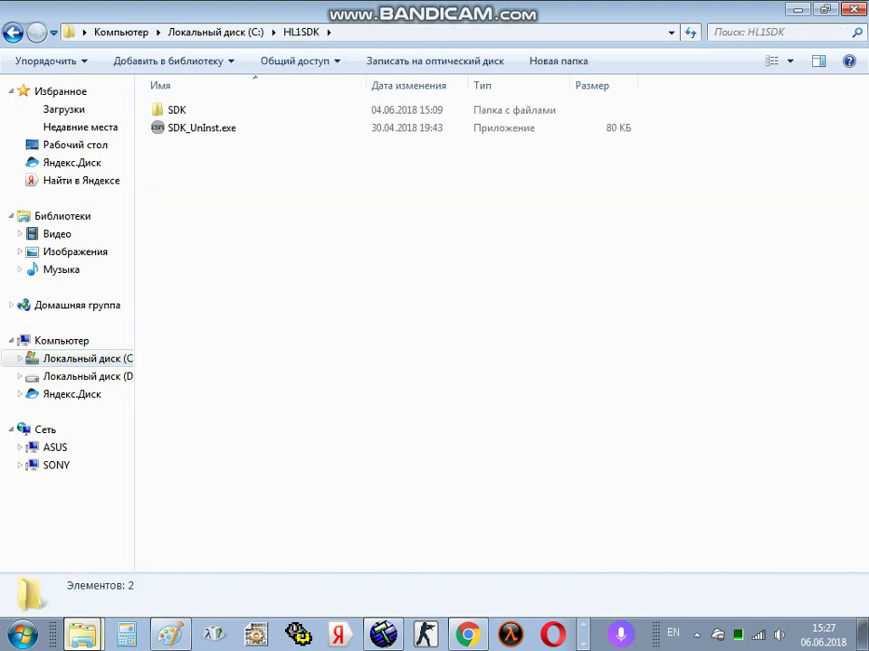
{"action": "left_click", "coordinate": [177, 109]}
{"action": "double_click", "coordinate": [176, 109]}
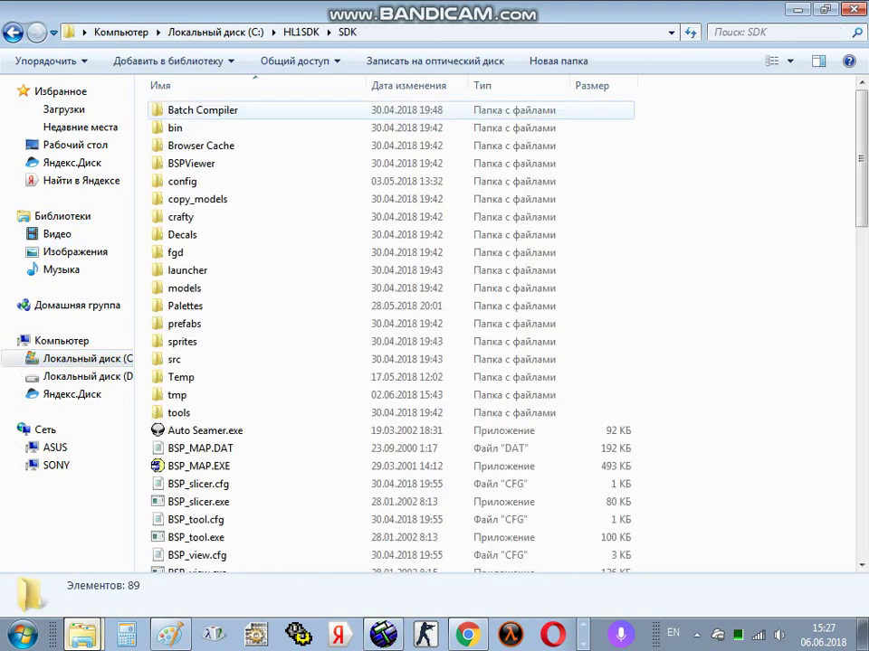
- Scroll down the SDK folder and launch Wally.exe
{"action": "scroll", "coordinate": [230, 370], "scroll_direction": "down", "scroll_amount": 6}
{"action": "scroll", "coordinate": [231, 369], "scroll_direction": "down", "scroll_amount": 9}
{"action": "scroll", "coordinate": [253, 425], "scroll_direction": "down", "scroll_amount": 3}
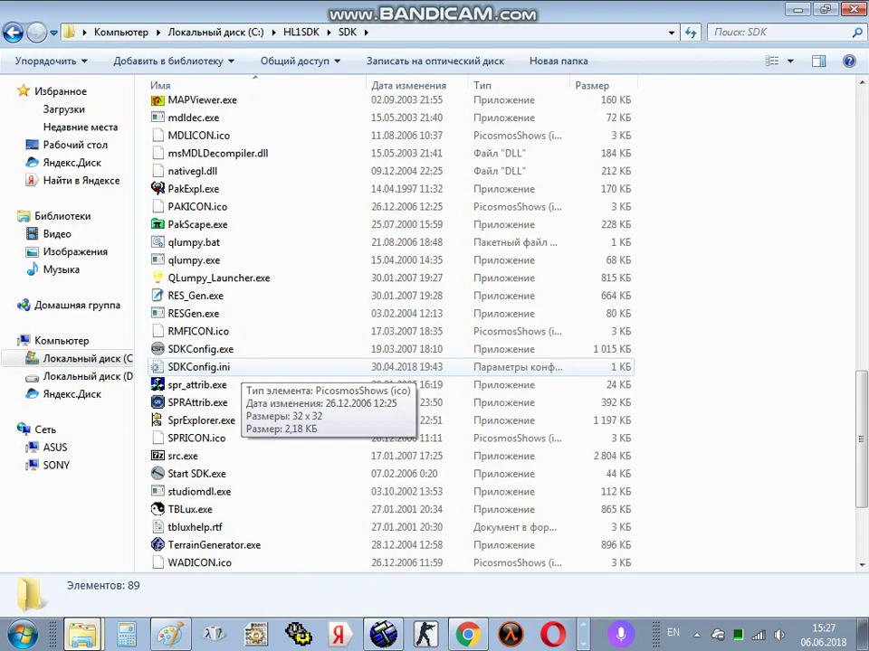
{"action": "scroll", "coordinate": [253, 425], "scroll_direction": "down", "scroll_amount": 1}
{"action": "scroll", "coordinate": [253, 425], "scroll_direction": "down", "scroll_amount": 1}
{"action": "scroll", "coordinate": [253, 425], "scroll_direction": "down", "scroll_amount": 1}
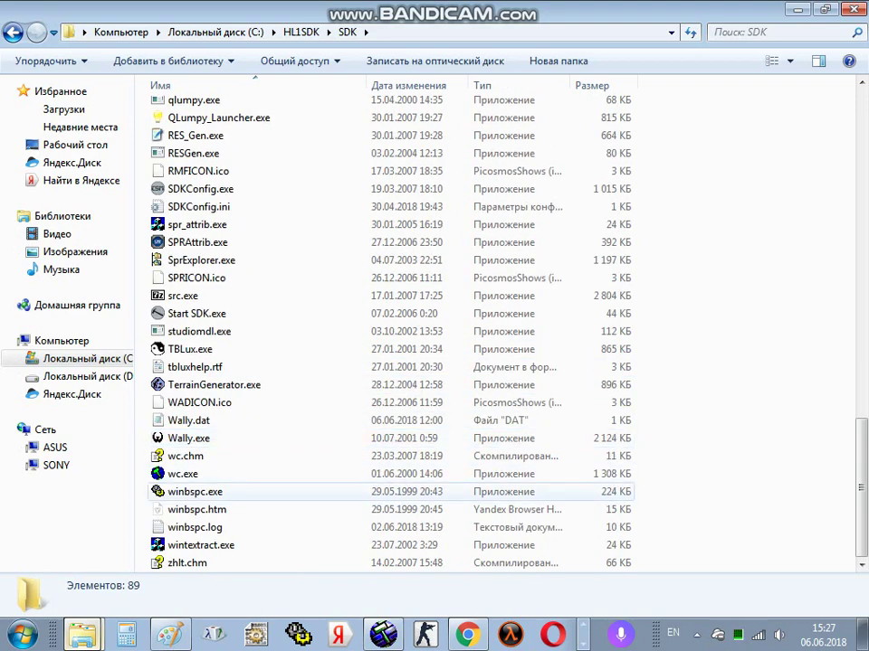
{"action": "double_click", "coordinate": [188, 438]}
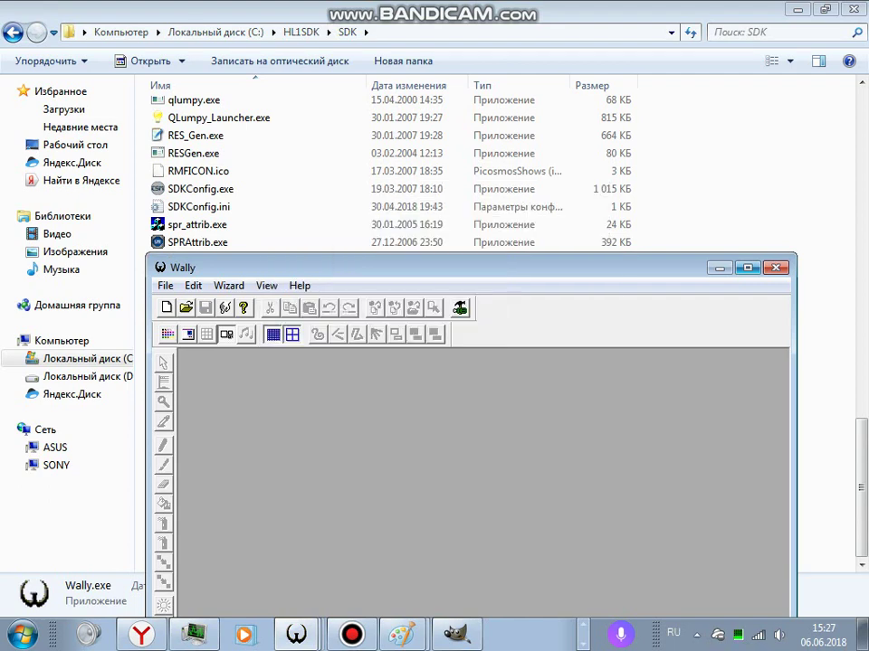
- Maximize Wally and open neilm2.wad from the recent files, maximizing its window
{"action": "left_click", "coordinate": [748, 268]}
{"action": "left_click", "coordinate": [14, 26]}
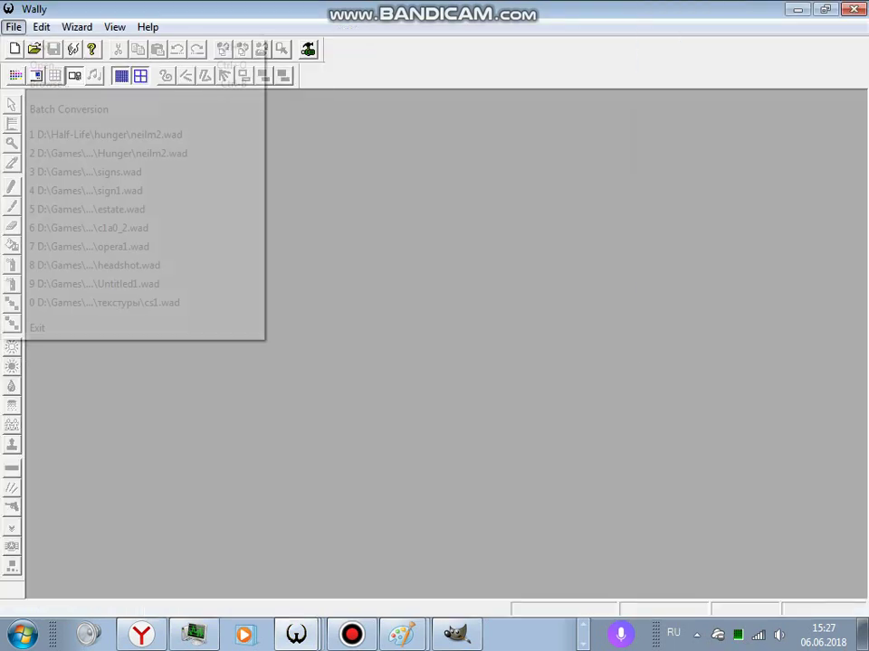
{"action": "left_click", "coordinate": [105, 134]}
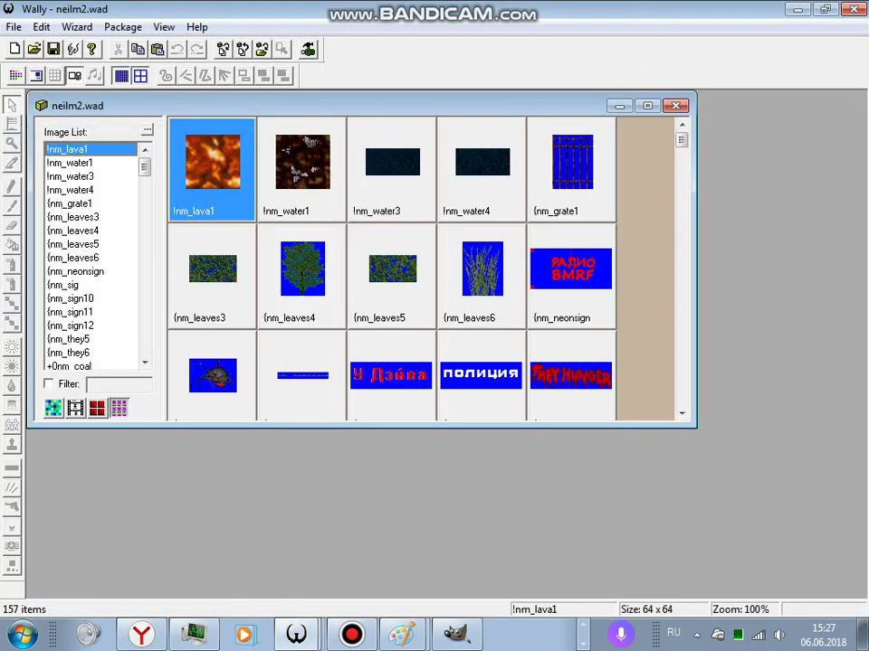
{"action": "left_click", "coordinate": [647, 105]}
- Scroll the texture list and open nm_outside18 for editing
{"action": "left_click", "coordinate": [58, 258]}
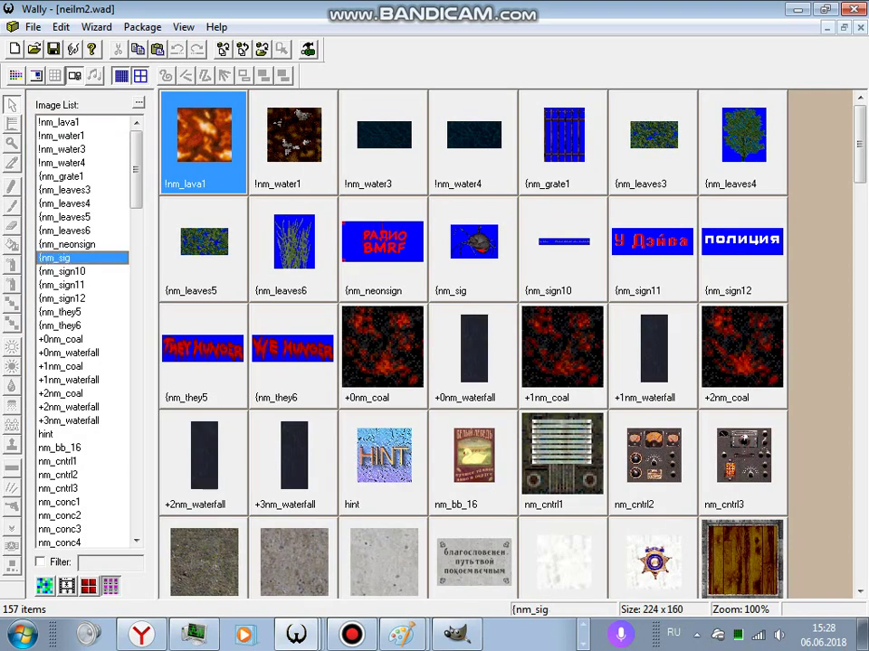
{"action": "key", "text": "alt+f"}
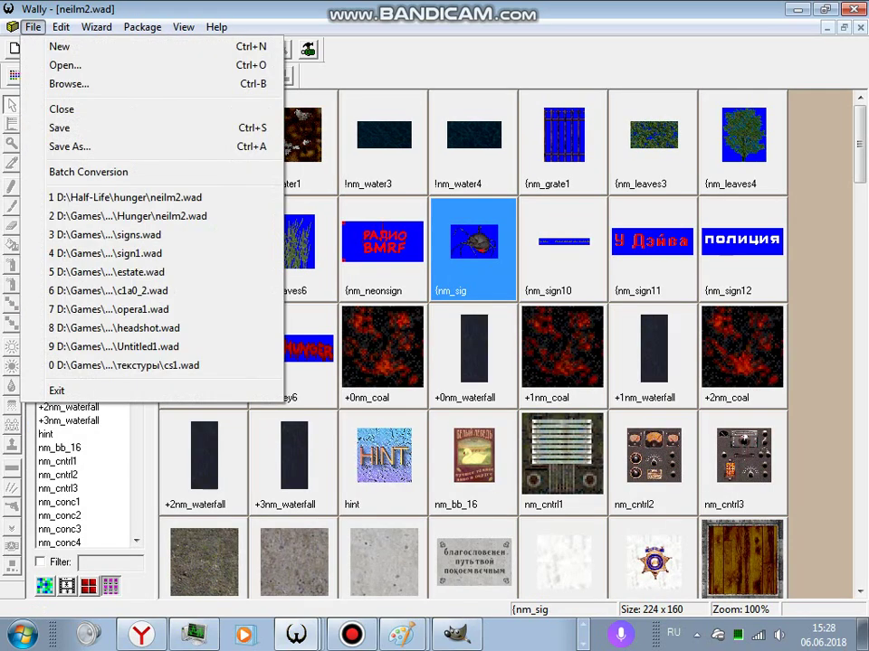
{"action": "left_click", "coordinate": [56, 475]}
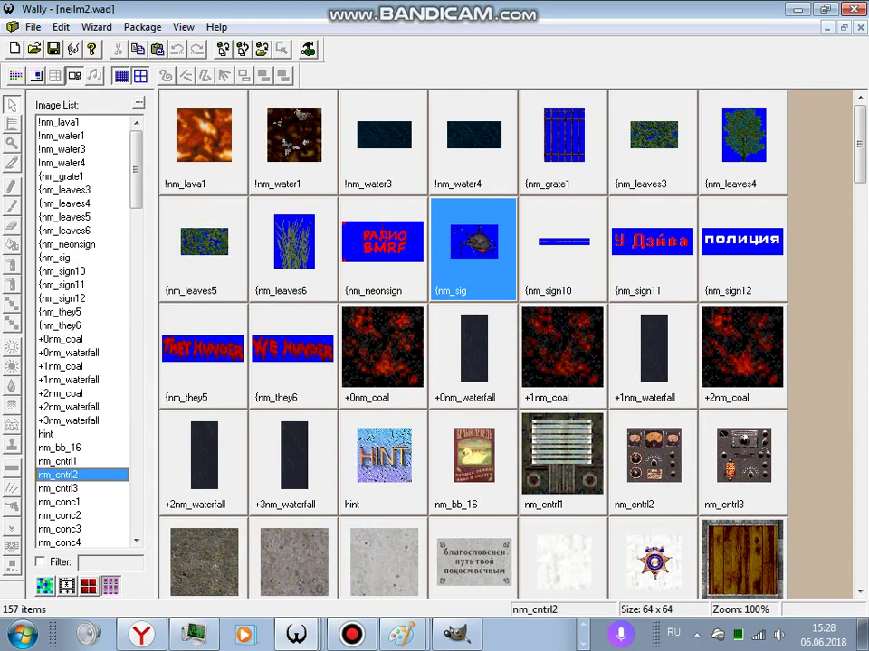
{"action": "scroll", "coordinate": [81, 325], "scroll_direction": "down", "scroll_amount": 20}
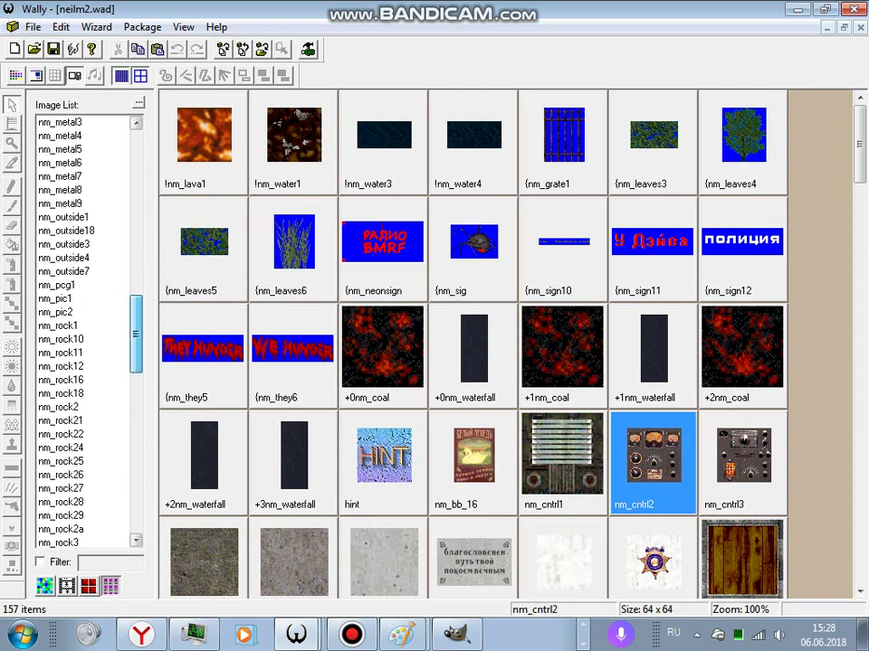
{"action": "scroll", "coordinate": [81, 325], "scroll_direction": "down", "scroll_amount": 2}
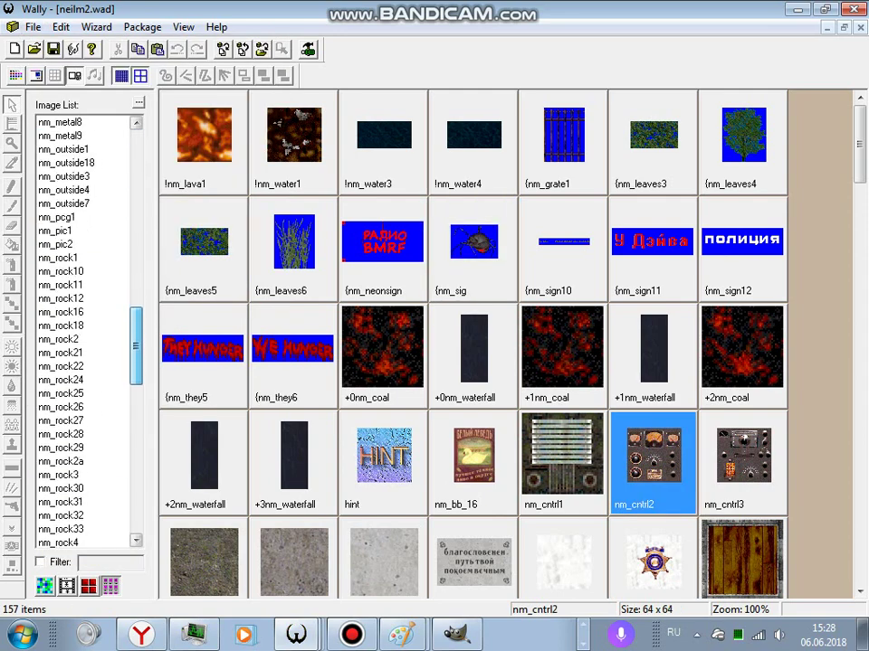
{"action": "left_click", "coordinate": [65, 163]}
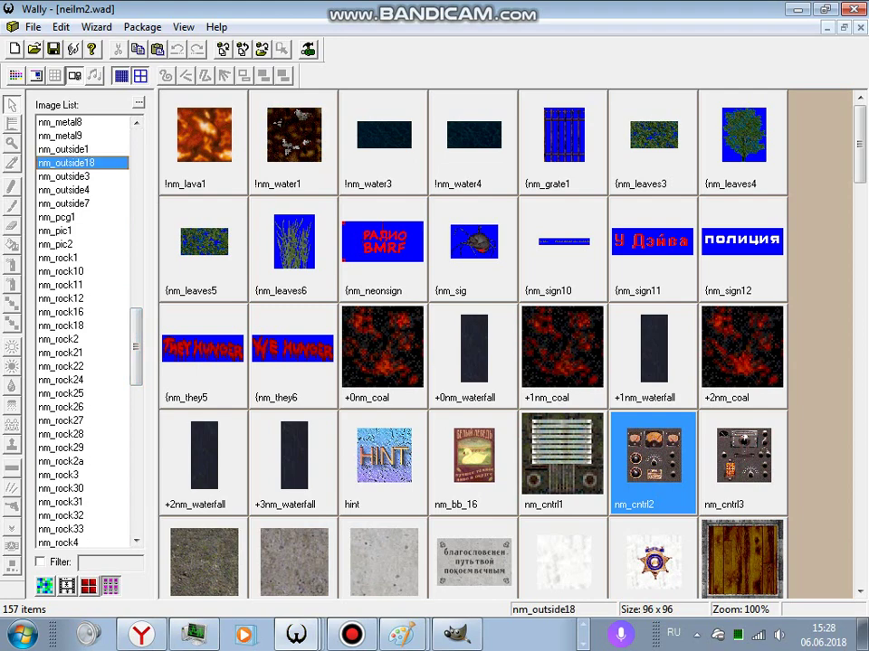
{"action": "key", "text": "Return"}
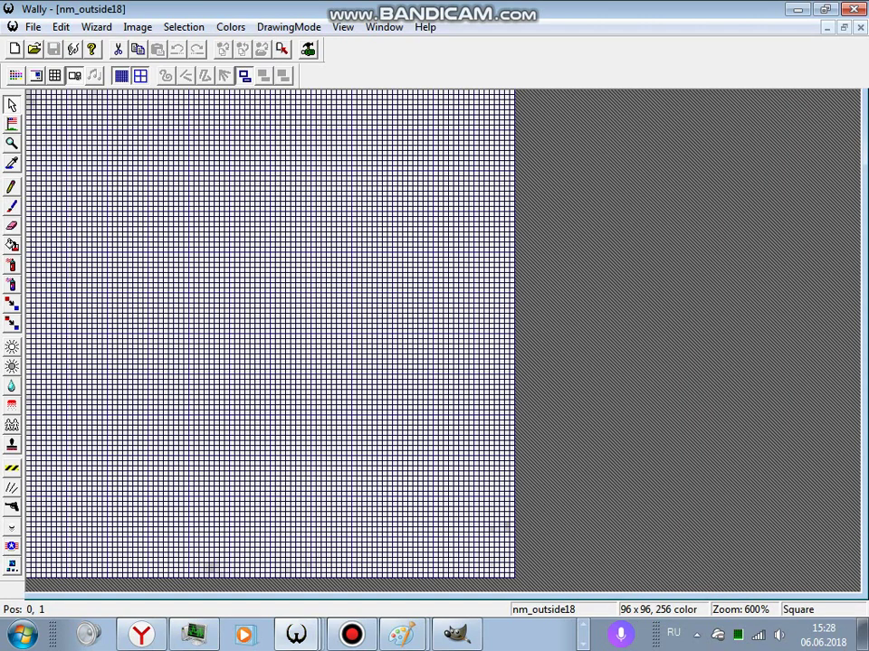
{"action": "left_click", "coordinate": [33, 27]}
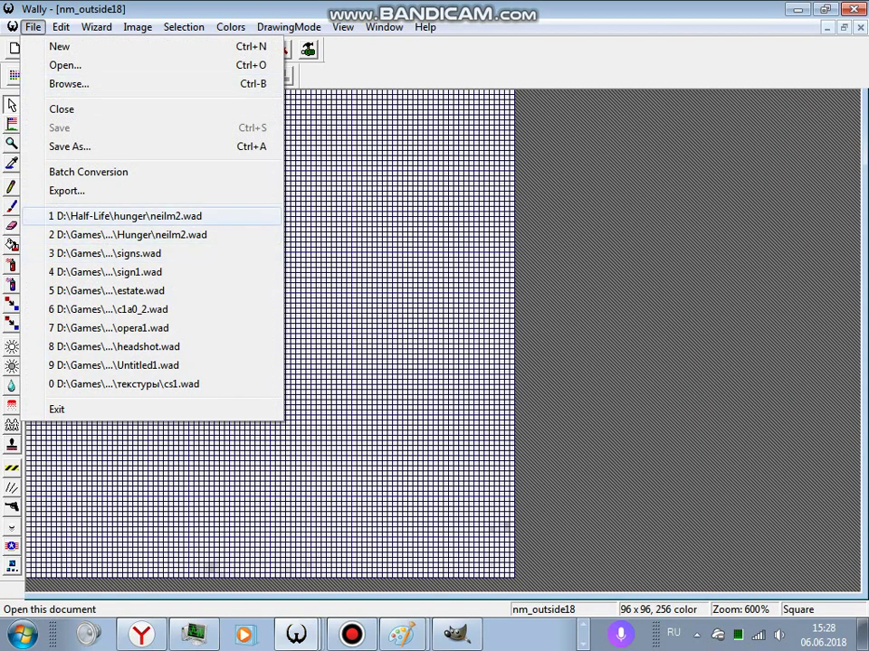
{"action": "left_click", "coordinate": [125, 215]}
{"action": "scroll", "coordinate": [85, 330], "scroll_direction": "down", "scroll_amount": 8}
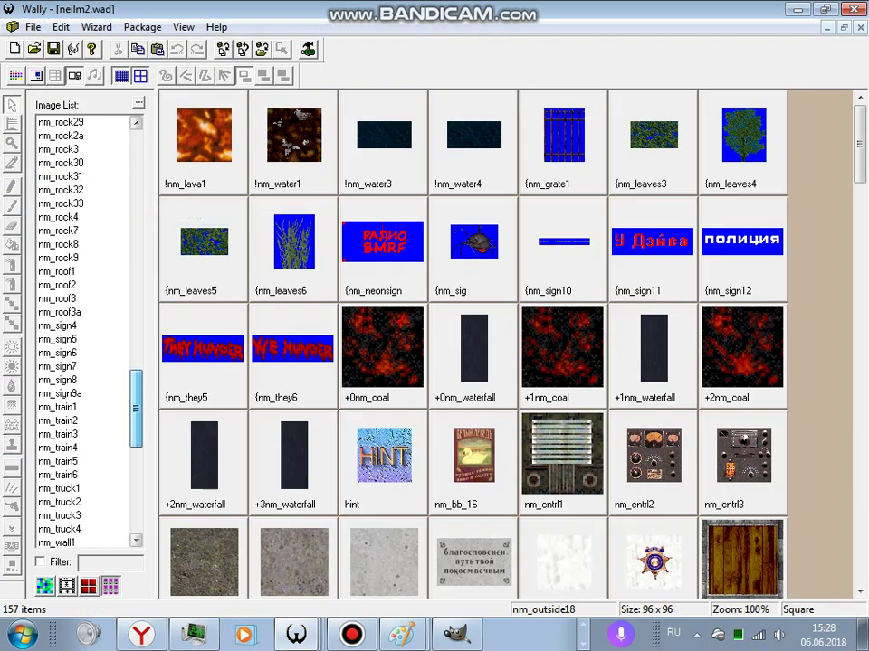
{"action": "scroll", "coordinate": [86, 330], "scroll_direction": "down", "scroll_amount": 9}
{"action": "scroll", "coordinate": [86, 330], "scroll_direction": "down", "scroll_amount": 2}
{"action": "scroll", "coordinate": [86, 330], "scroll_direction": "up", "scroll_amount": 3}
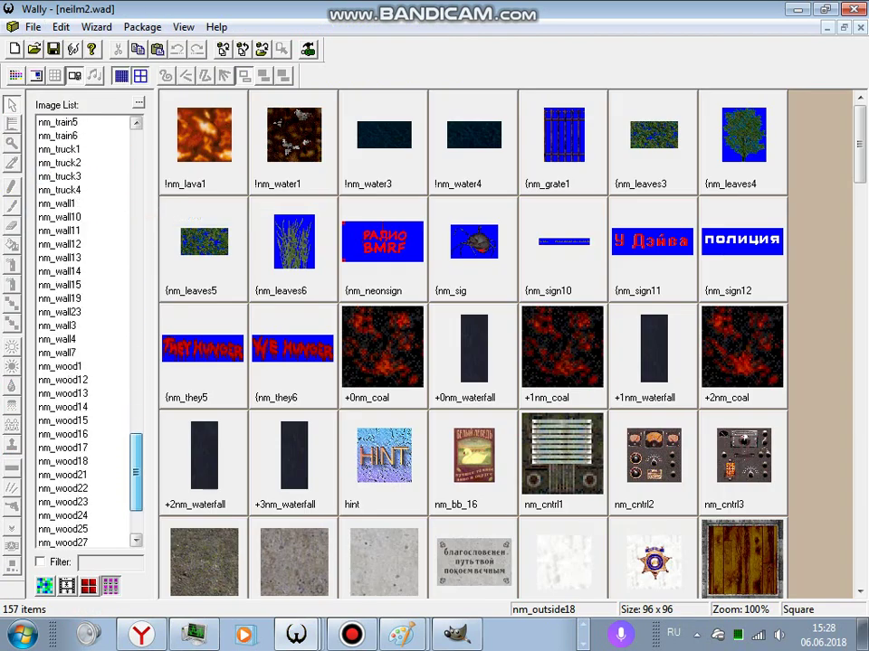
{"action": "scroll", "coordinate": [86, 330], "scroll_direction": "up", "scroll_amount": 3}
{"action": "scroll", "coordinate": [86, 331], "scroll_direction": "up", "scroll_amount": 5}
{"action": "scroll", "coordinate": [86, 330], "scroll_direction": "up", "scroll_amount": 6}
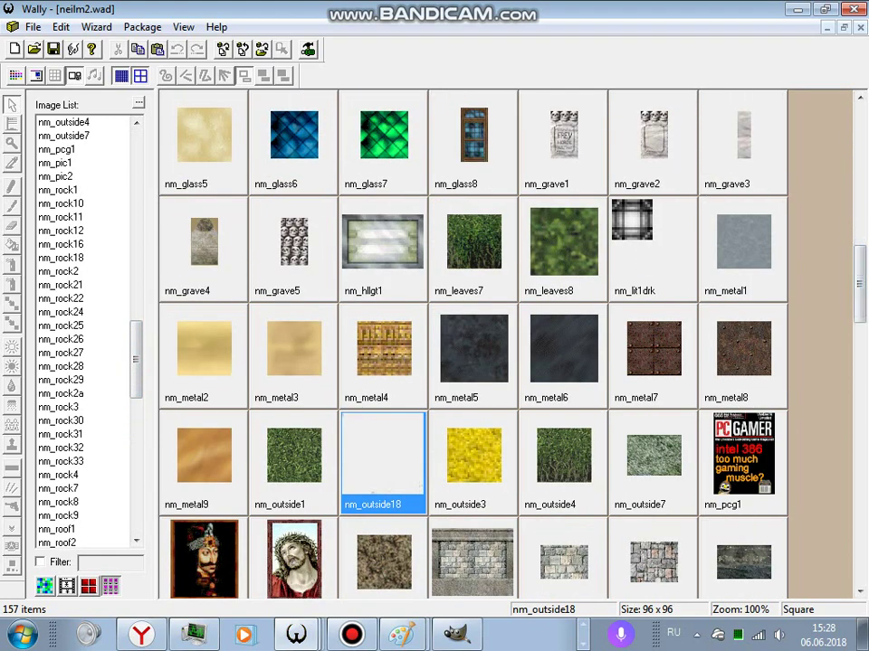
{"action": "left_click", "coordinate": [64, 136]}
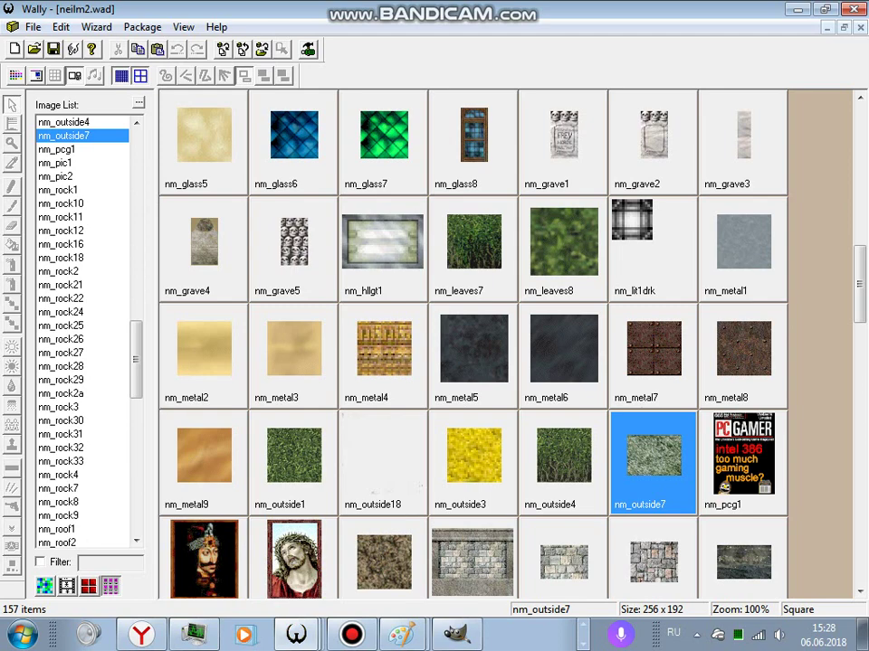
{"action": "key", "text": "Up"}
{"action": "key", "text": "Up"}
{"action": "key", "text": "Up"}
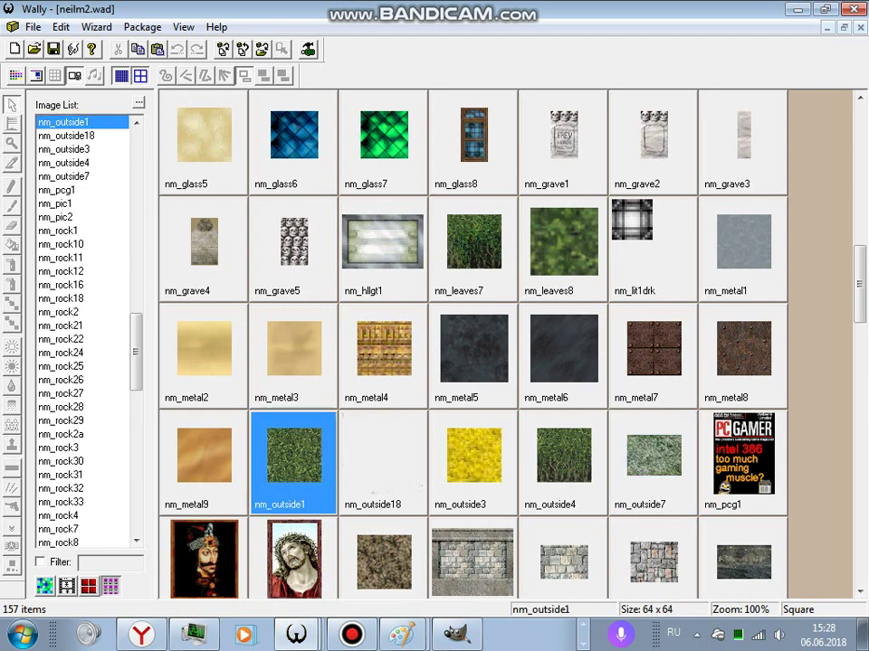
{"action": "key", "text": "alt+f"}
{"action": "key", "text": "Escape"}
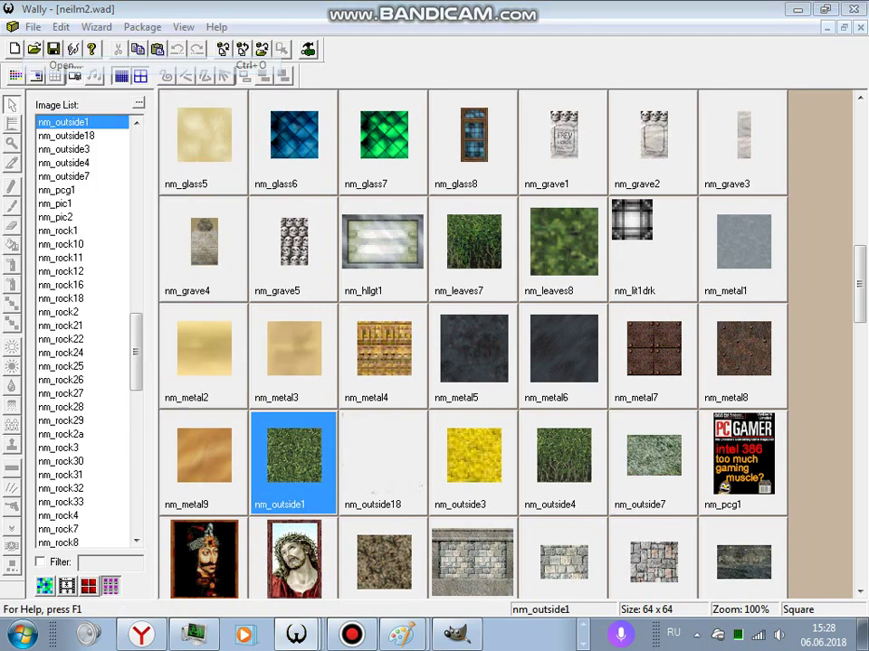
- In the Open dialog, browse to the C:\загрузки\картинки folder
{"action": "key", "text": "ctrl+o"}
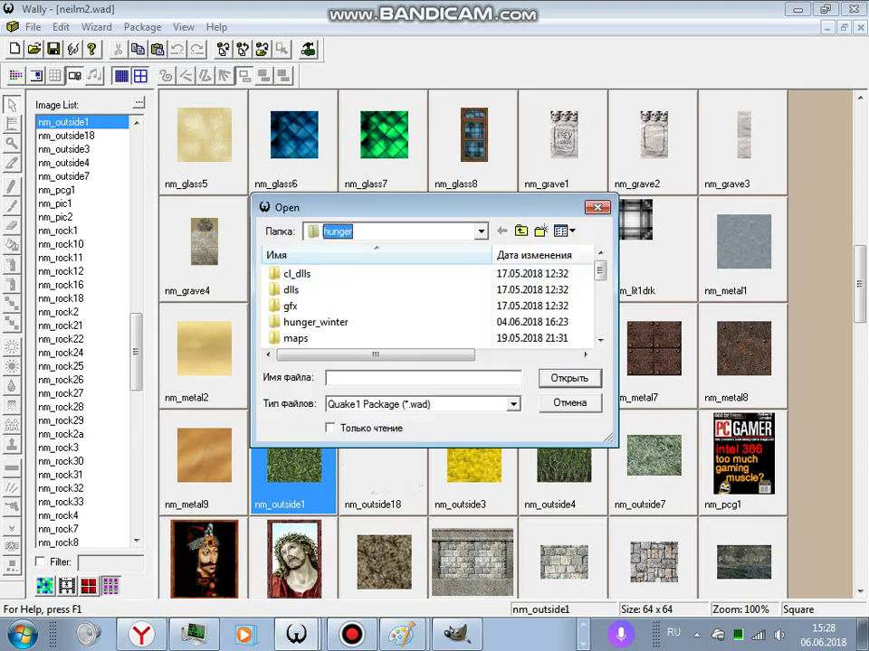
{"action": "key", "text": "alt+Down"}
{"action": "key", "text": "Up"}
{"action": "key", "text": "Up"}
{"action": "key", "text": "Up"}
{"action": "key", "text": "Return"}
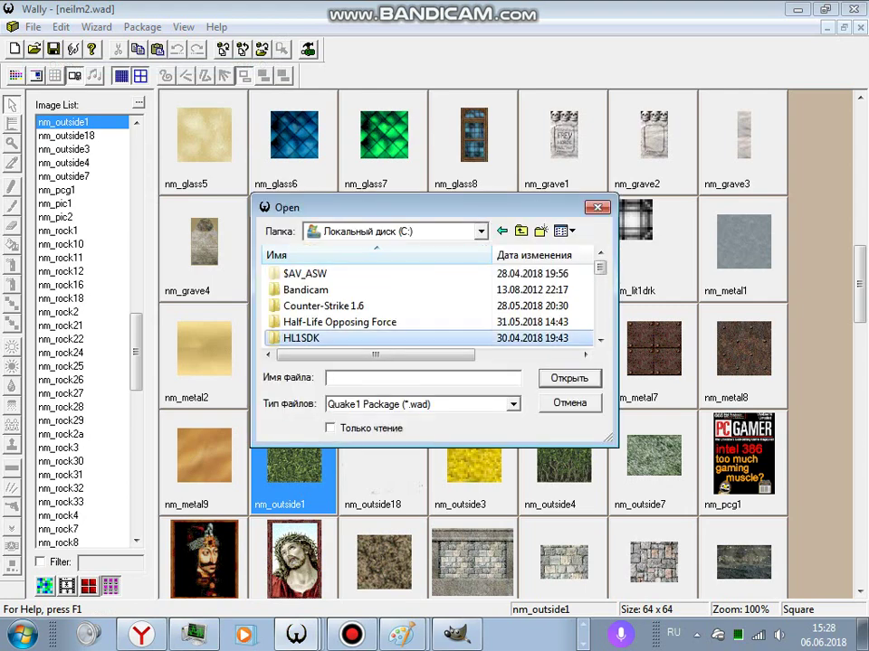
{"action": "key", "text": "Page_Down"}
{"action": "key", "text": "Page_Down"}
{"action": "key", "text": "Up"}
{"action": "key", "text": "Up"}
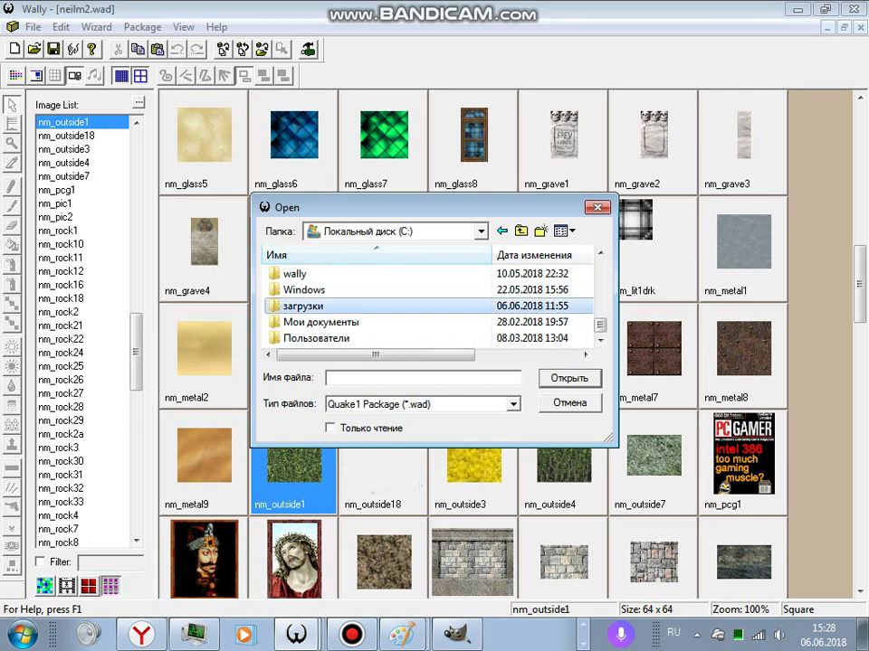
{"action": "key", "text": "Return"}
{"action": "key", "text": "End"}
{"action": "key", "text": "Up"}
{"action": "key", "text": "Return"}
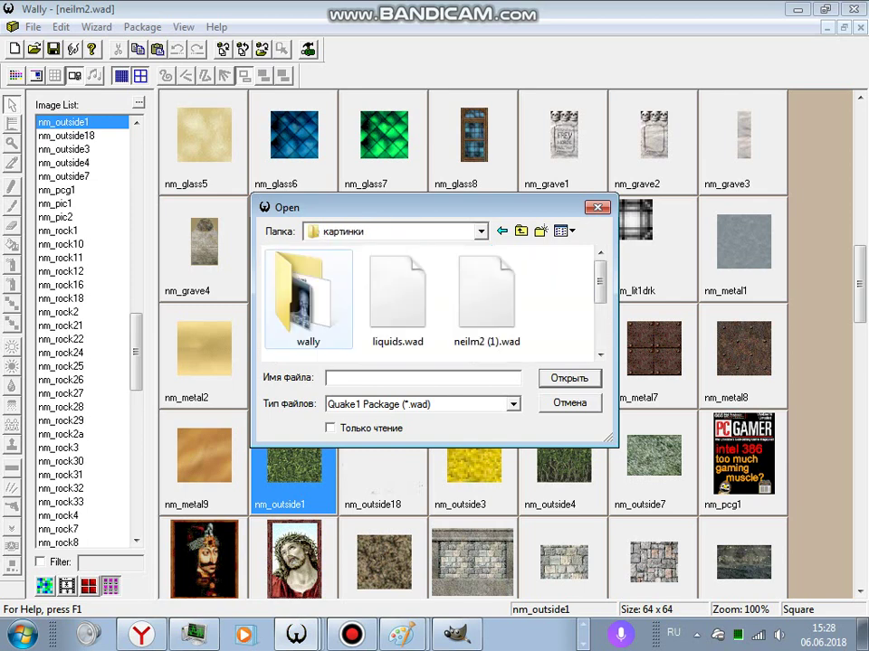
- Select neilm2.wad in картинки and open it
{"action": "key", "text": "End"}
{"action": "key", "text": "Left"}
{"action": "key", "text": "Right"}
{"action": "key", "text": "Return"}
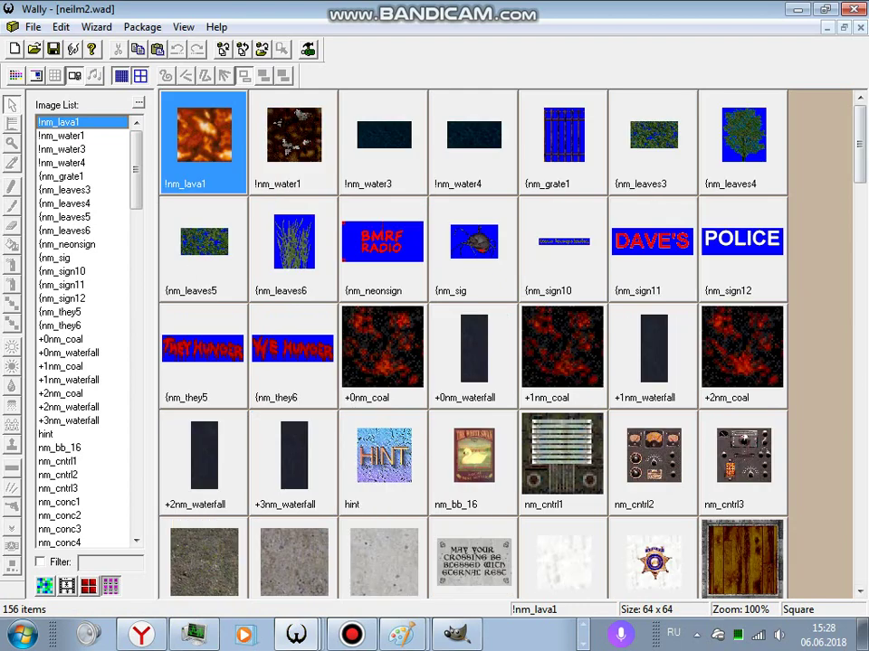
- Export the nm_outside7 texture to an image file, then close Wally
{"action": "scroll", "coordinate": [473, 344], "scroll_direction": "down", "scroll_amount": 5}
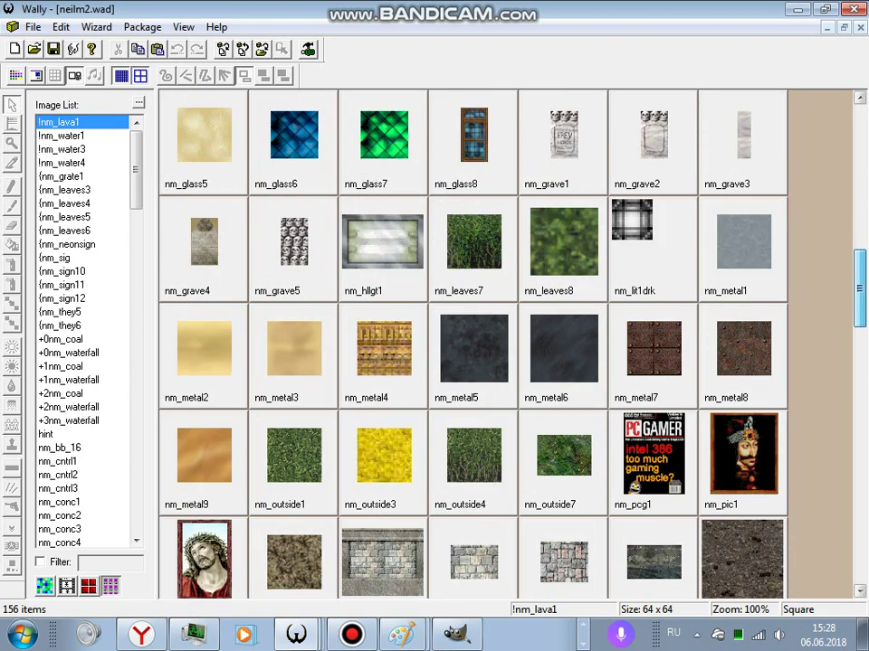
{"action": "left_click", "coordinate": [562, 457]}
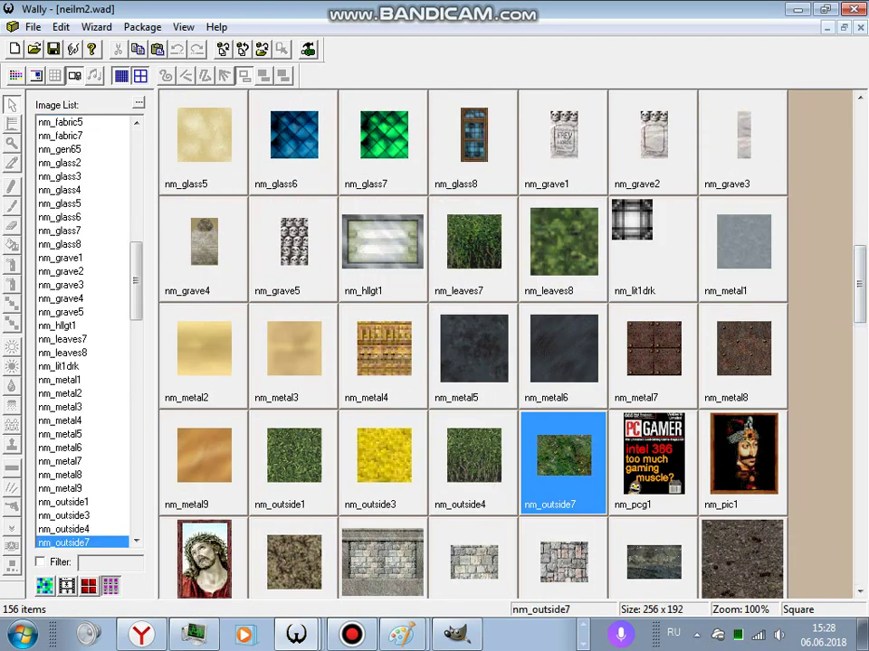
{"action": "right_click", "coordinate": [559, 164]}
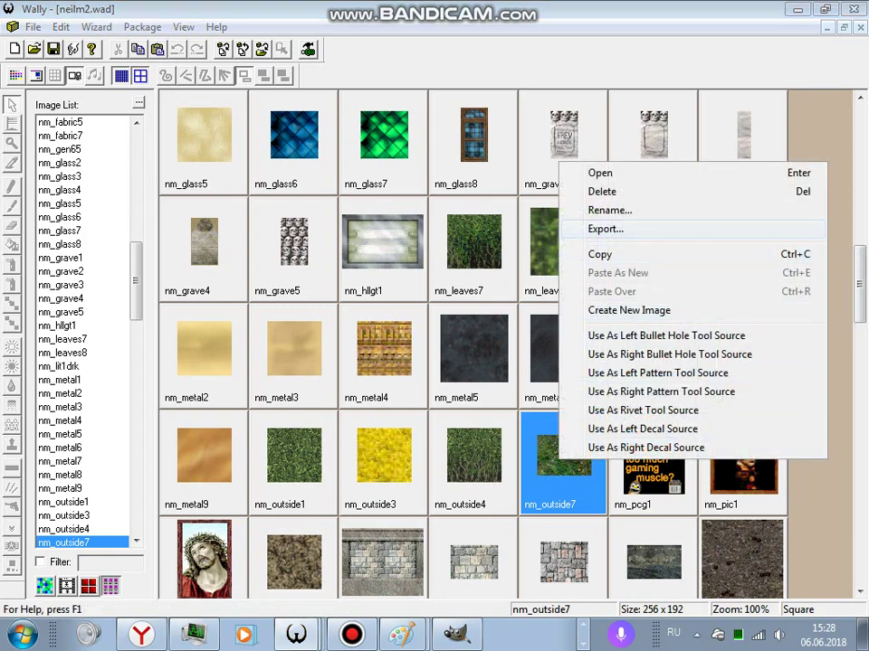
{"action": "left_click", "coordinate": [606, 228]}
{"action": "key", "text": "Return"}
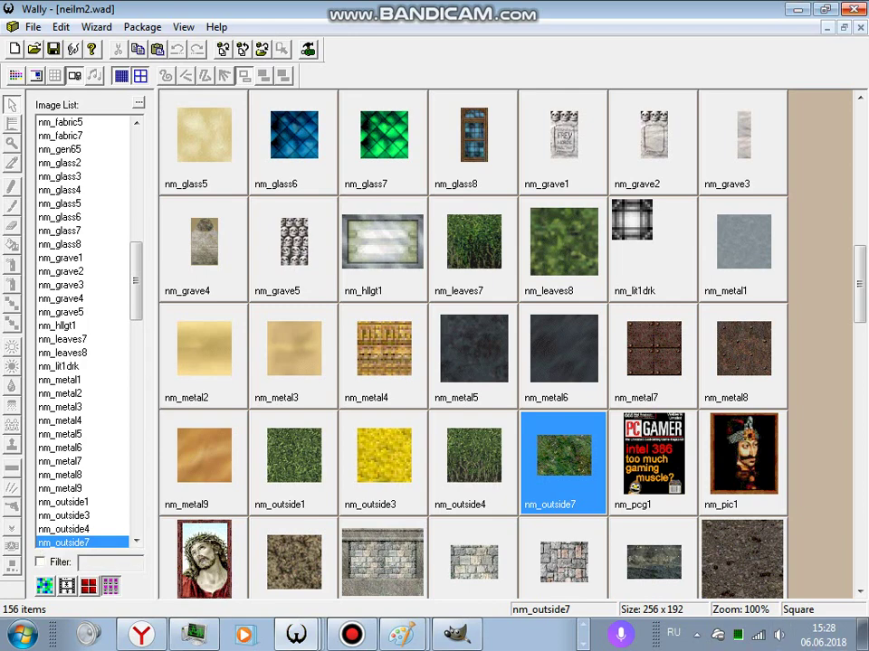
{"action": "left_click", "coordinate": [853, 8]}
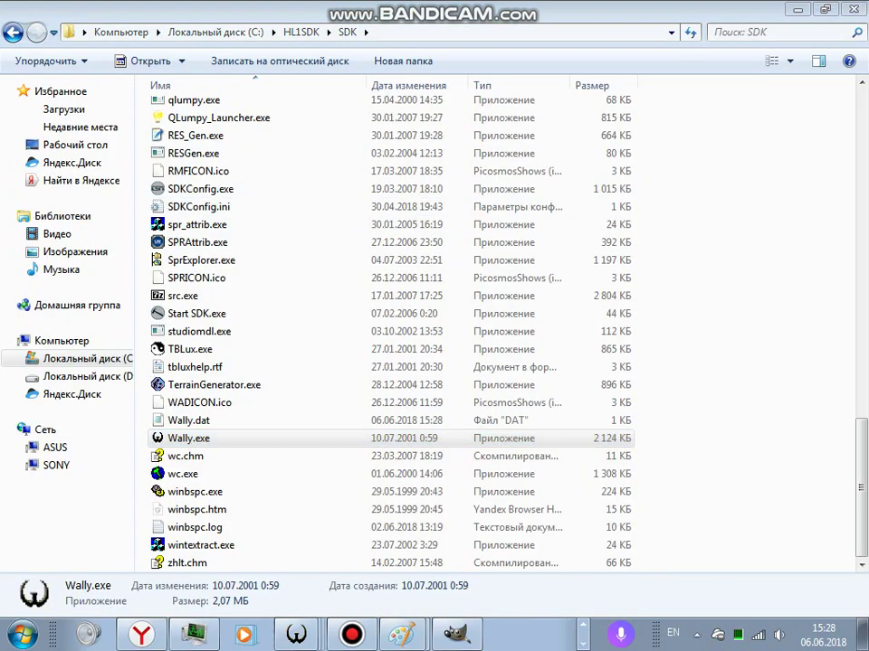
- Open nm_outside7.jpg from the hunger folder in GIMP and move its window left
{"action": "left_click", "coordinate": [456, 633]}
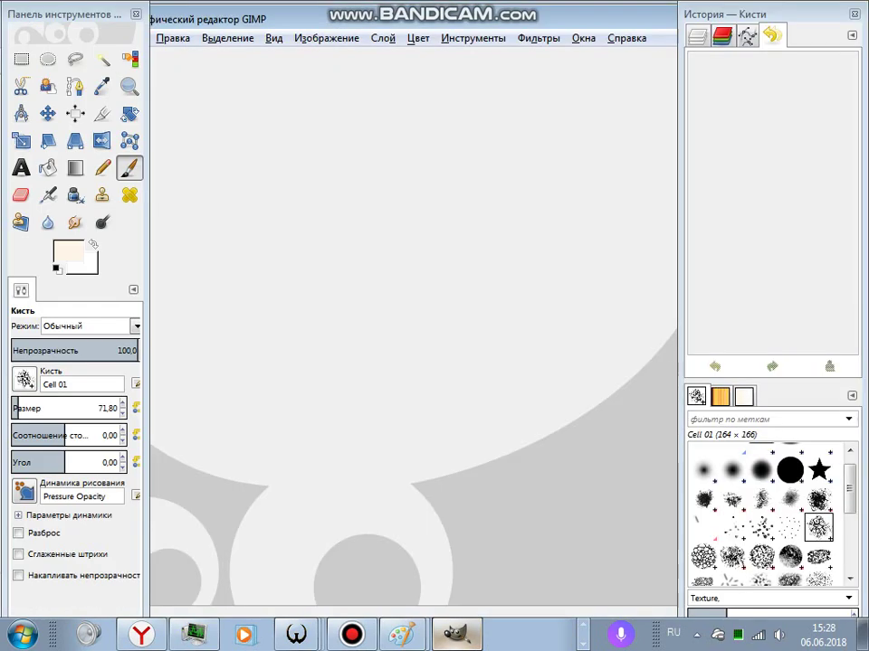
{"action": "left_click_drag", "start_coordinate": [63, 15], "coordinate": [50, 78]}
{"action": "left_click", "coordinate": [131, 38]}
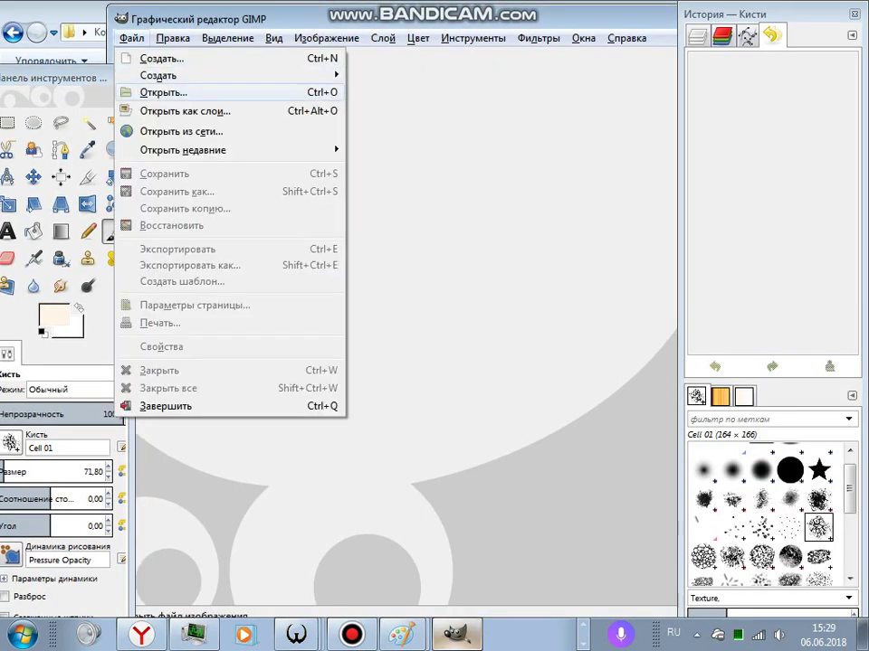
{"action": "left_click", "coordinate": [163, 91]}
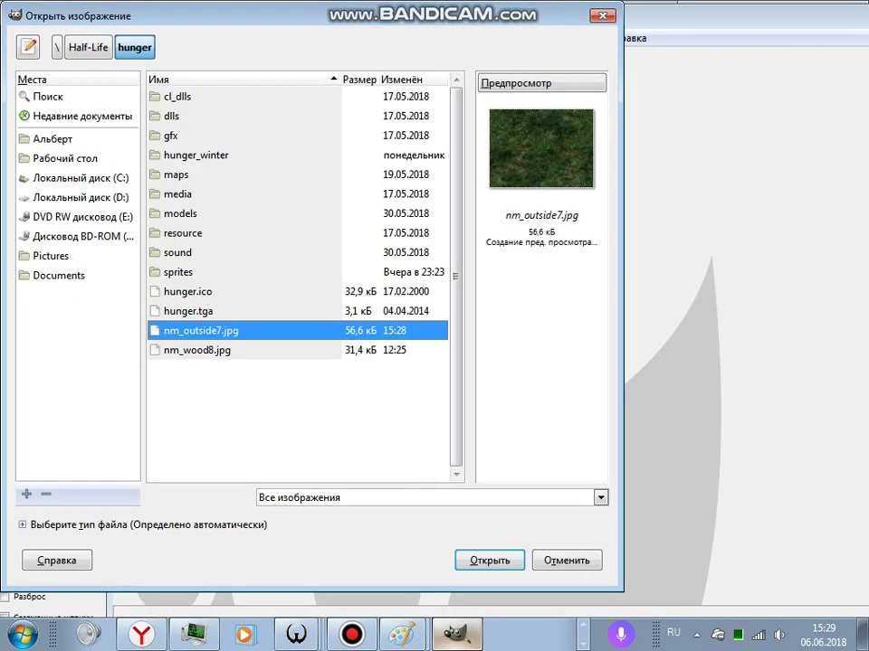
{"action": "key", "text": "Return"}
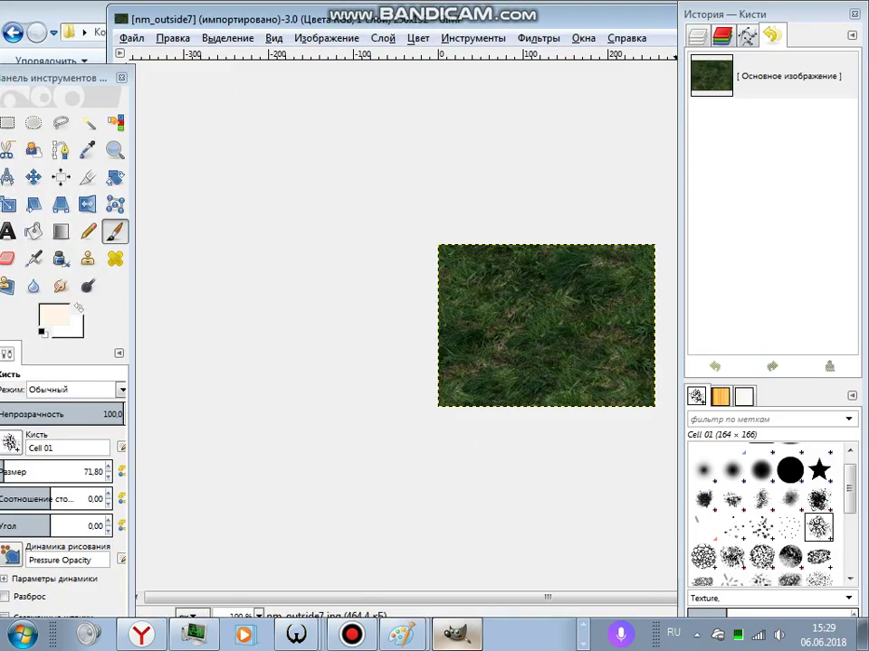
{"action": "left_click_drag", "start_coordinate": [453, 18], "coordinate": [151, 60]}
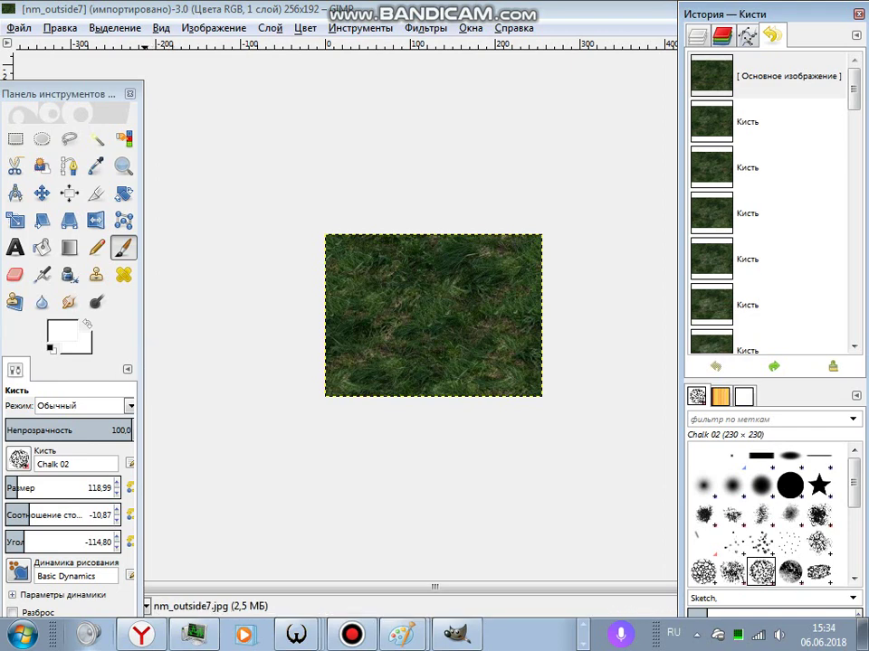
- Set the painting colour to white and chalk across the bottom of the grass texture
{"action": "left_click", "coordinate": [62, 332]}
{"action": "left_click", "coordinate": [226, 447]}
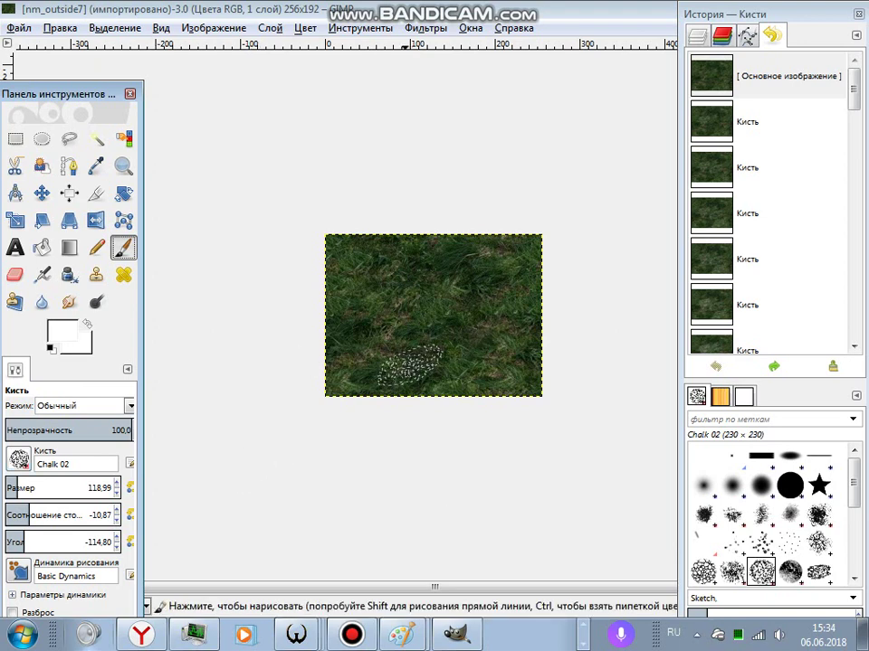
{"action": "left_click", "coordinate": [425, 393]}
{"action": "left_click", "coordinate": [493, 384]}
{"action": "left_click", "coordinate": [523, 373]}
{"action": "left_click", "coordinate": [493, 380]}
{"action": "left_click", "coordinate": [457, 380]}
{"action": "left_click", "coordinate": [435, 358]}
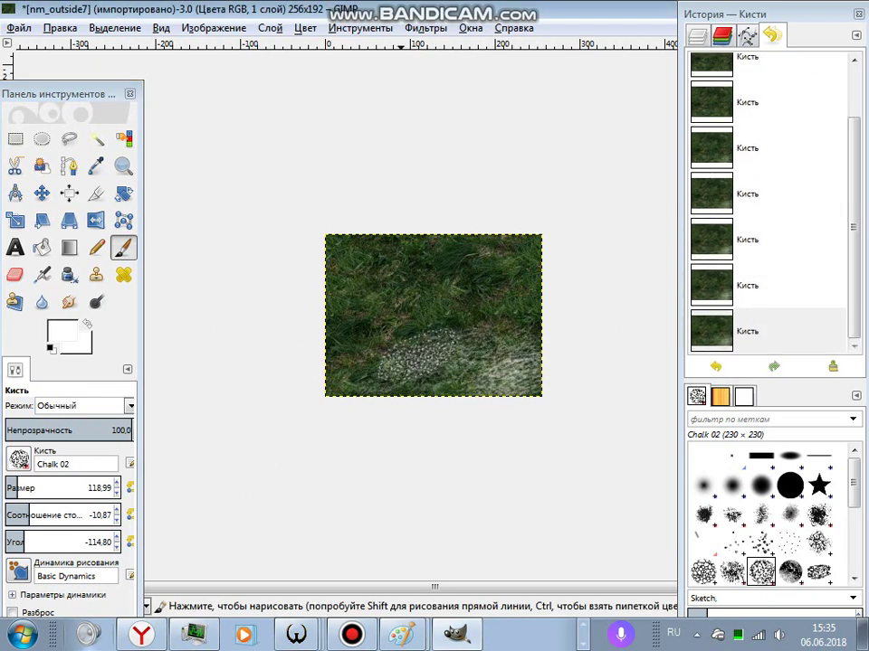
{"action": "left_click", "coordinate": [398, 362]}
{"action": "left_click", "coordinate": [362, 326]}
{"action": "left_click", "coordinate": [380, 308]}
- Undo a stray oval, chalk the middle and upper areas, then undo the final stroke
{"action": "key", "text": "ctrl+z"}
{"action": "left_click", "coordinate": [480, 299]}
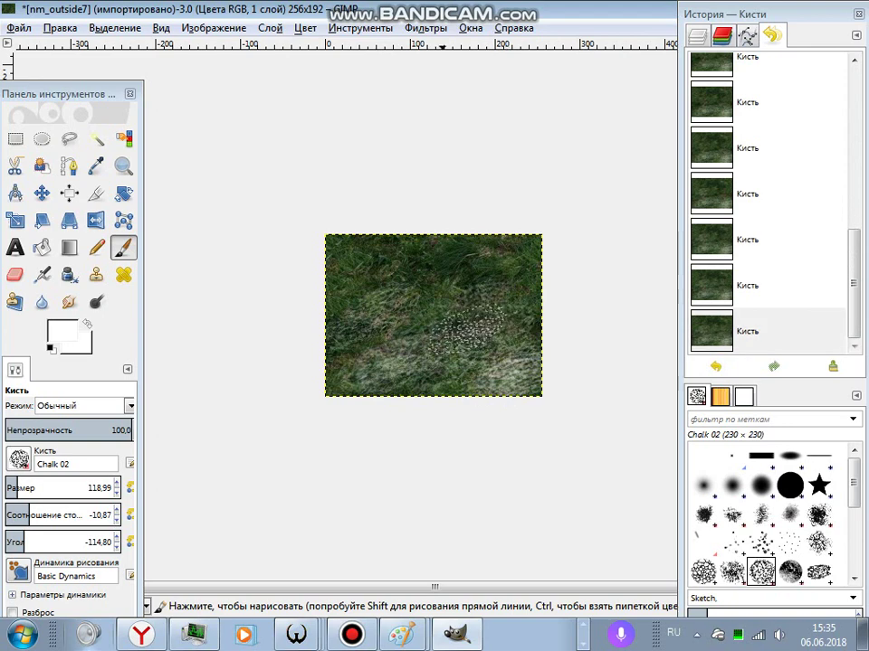
{"action": "left_click", "coordinate": [434, 325]}
{"action": "left_click", "coordinate": [543, 308]}
{"action": "left_click", "coordinate": [471, 316]}
{"action": "left_click", "coordinate": [461, 276]}
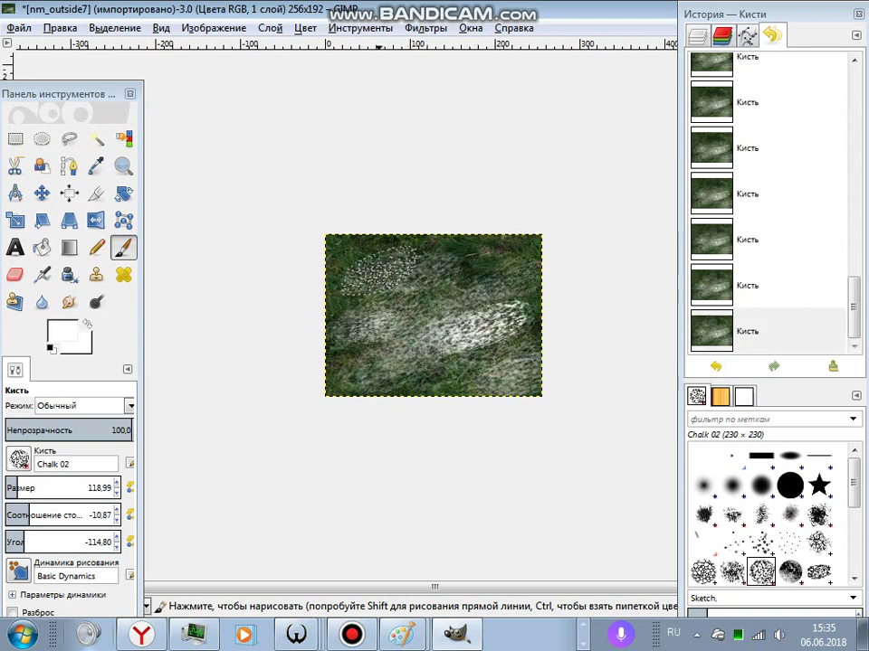
{"action": "mouse_move", "coordinate": [534, 271]}
{"action": "left_mouse_down"}
{"action": "mouse_move", "coordinate": [310, 271]}
{"action": "mouse_move", "coordinate": [553, 257]}
{"action": "mouse_move", "coordinate": [457, 371]}
{"action": "left_mouse_up"}
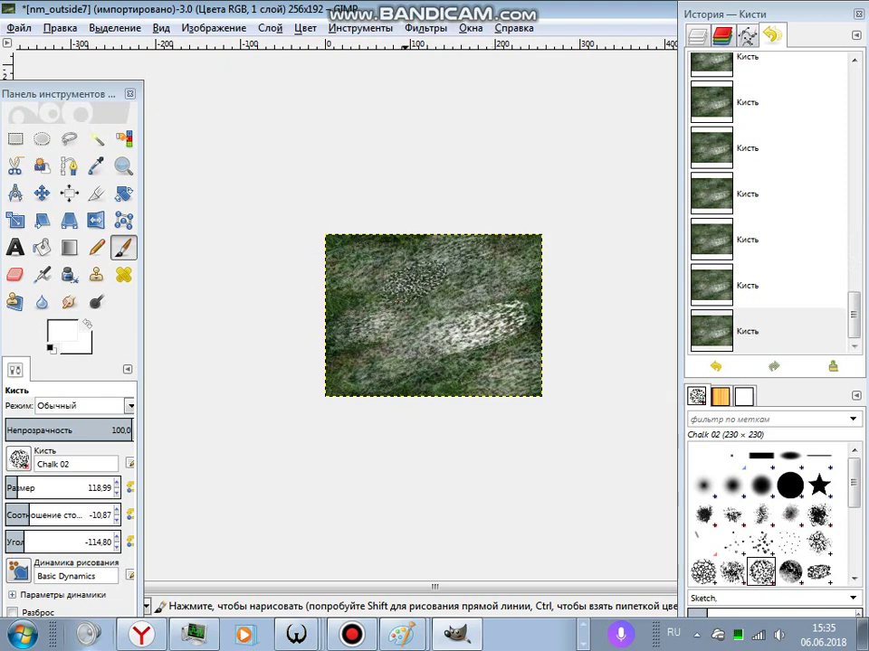
{"action": "key", "text": "ctrl+z"}
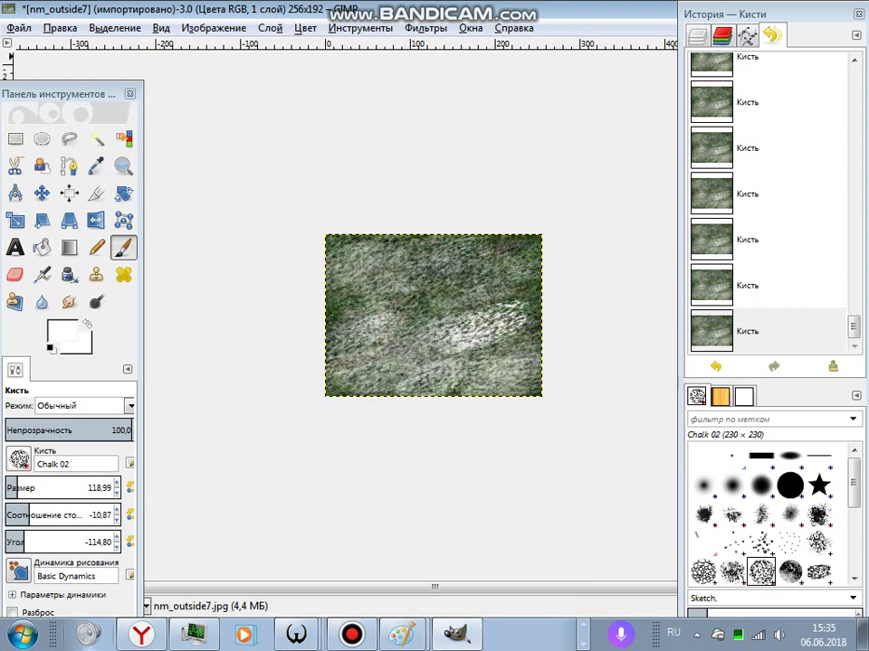
{"action": "left_click", "coordinate": [18, 27]}
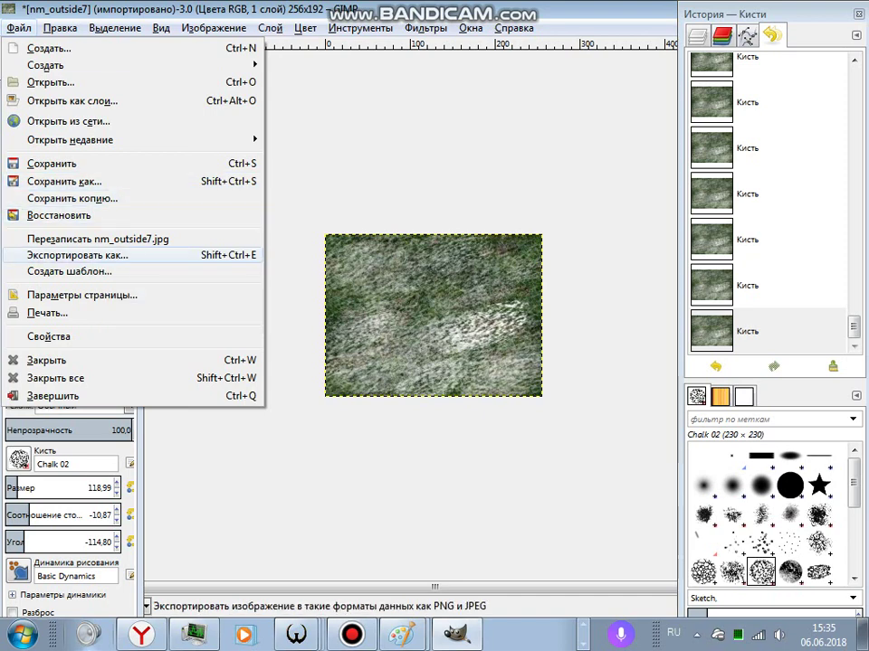
- Export the image as JPEG nm_outside7.jpg at quality 100, replacing the existing file
{"action": "left_click", "coordinate": [77, 255]}
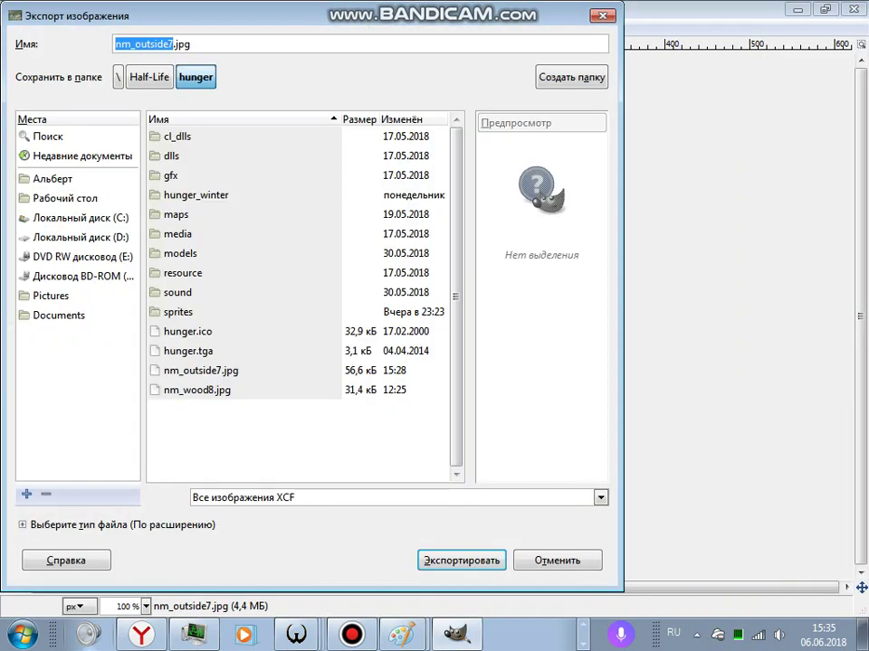
{"action": "left_click", "coordinate": [600, 497]}
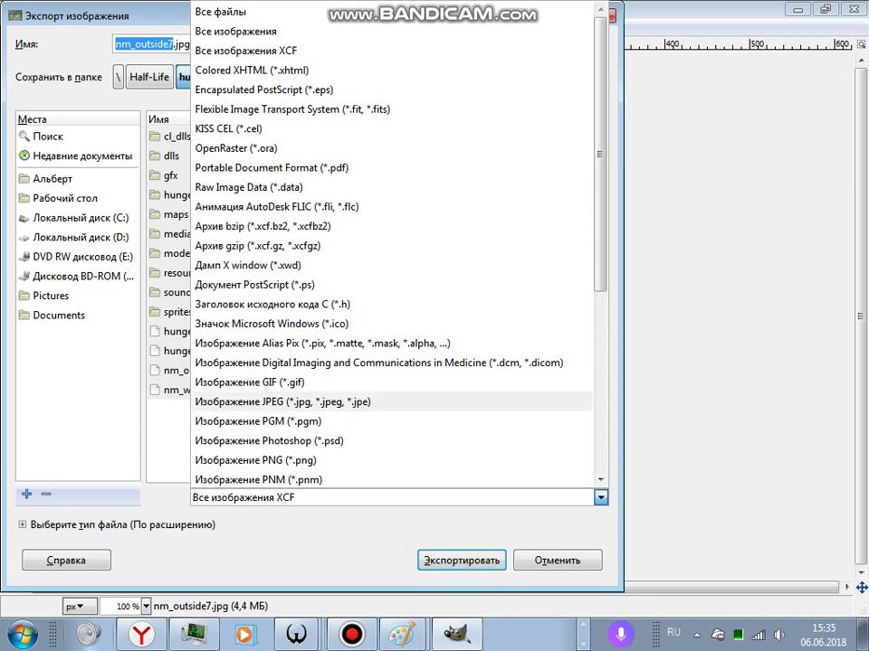
{"action": "left_click", "coordinate": [282, 402]}
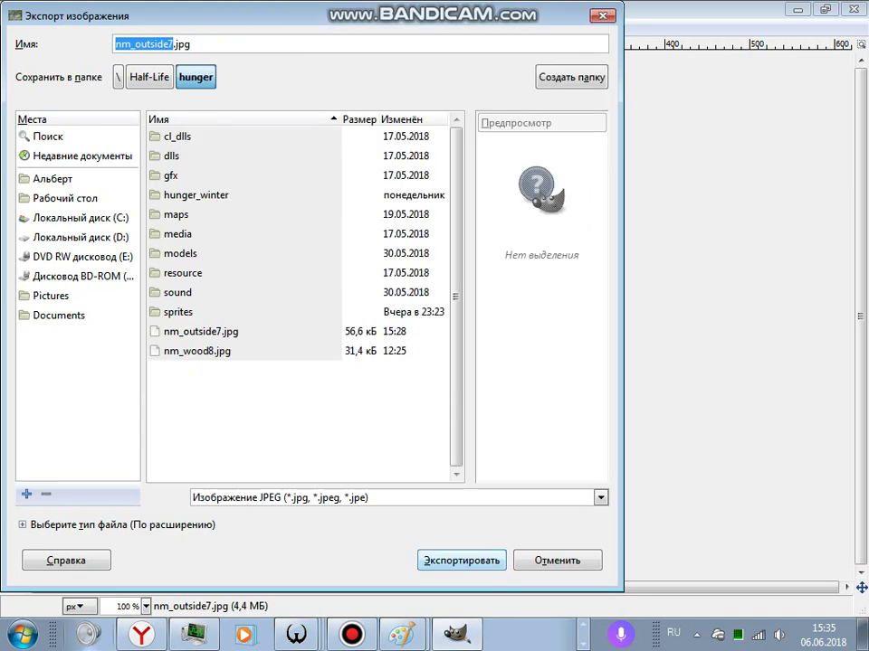
{"action": "key", "text": "Return"}
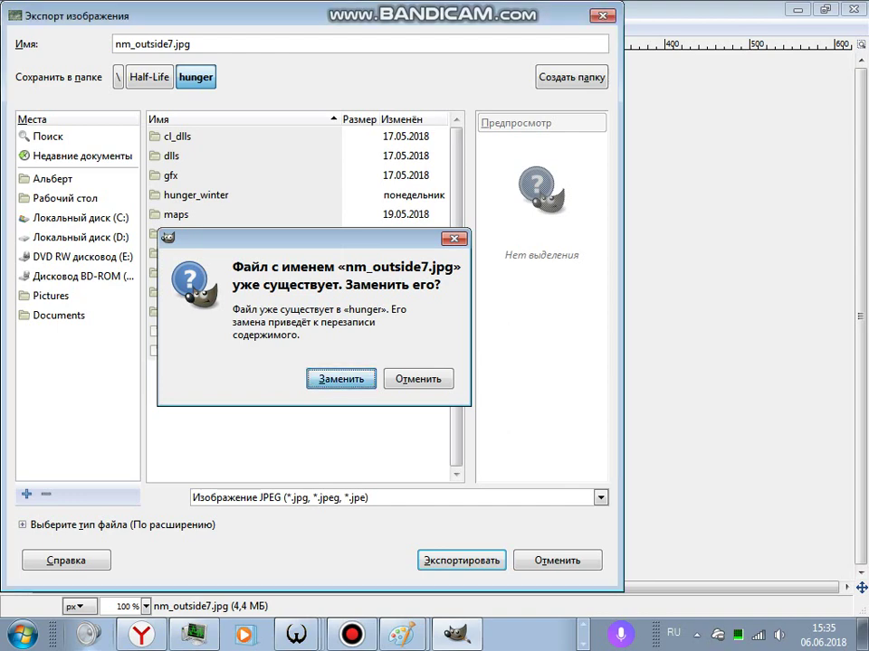
{"action": "key", "text": "Return"}
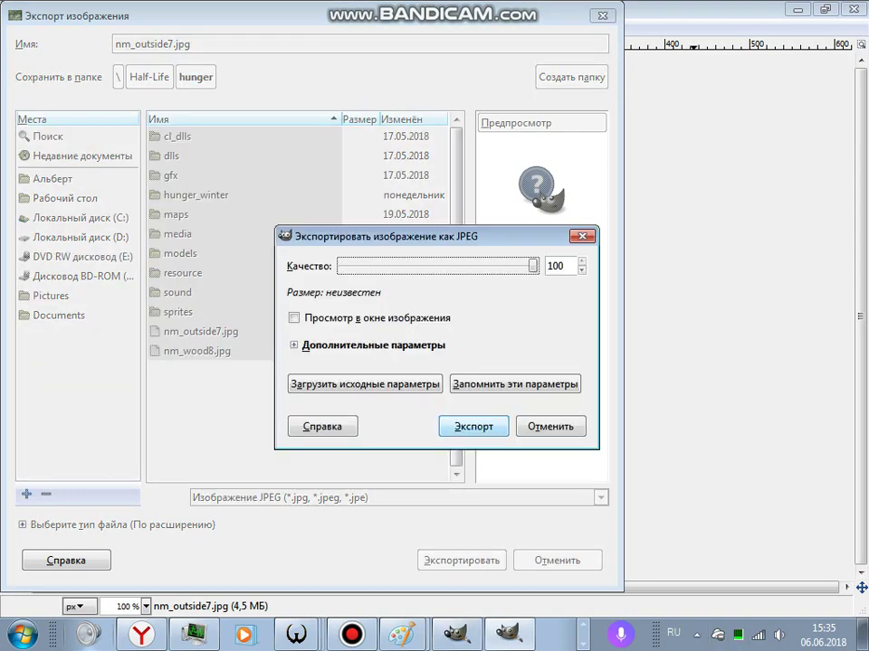
{"action": "key", "text": "Return"}
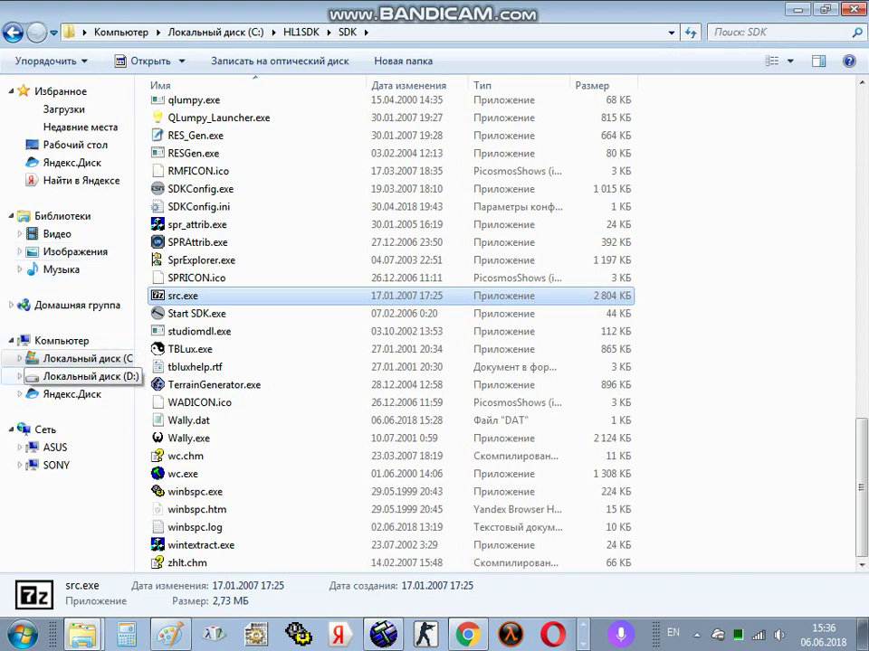
- Browse to D:\Half-Life\hunger and select nm_outside7.jpg to check its date and 73 KB size
{"action": "left_click", "coordinate": [90, 377]}
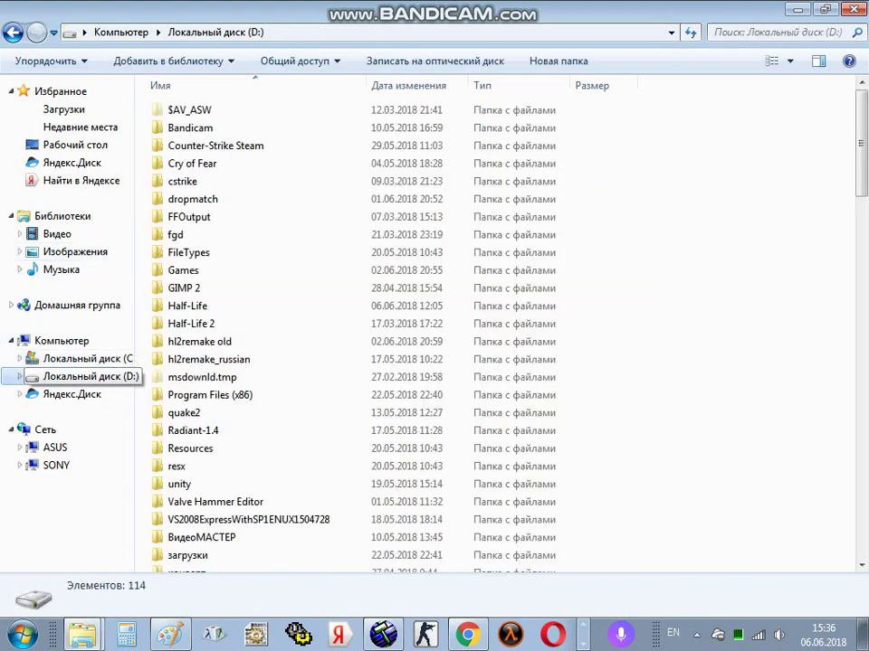
{"action": "double_click", "coordinate": [181, 289]}
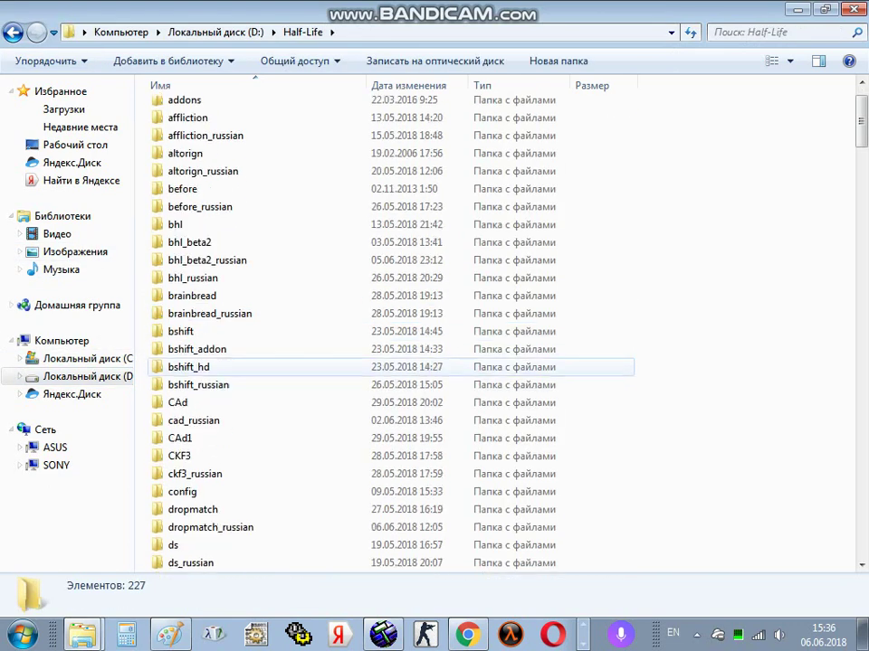
{"action": "scroll", "coordinate": [199, 311], "scroll_direction": "down", "scroll_amount": 4}
{"action": "scroll", "coordinate": [199, 438], "scroll_direction": "down", "scroll_amount": 1}
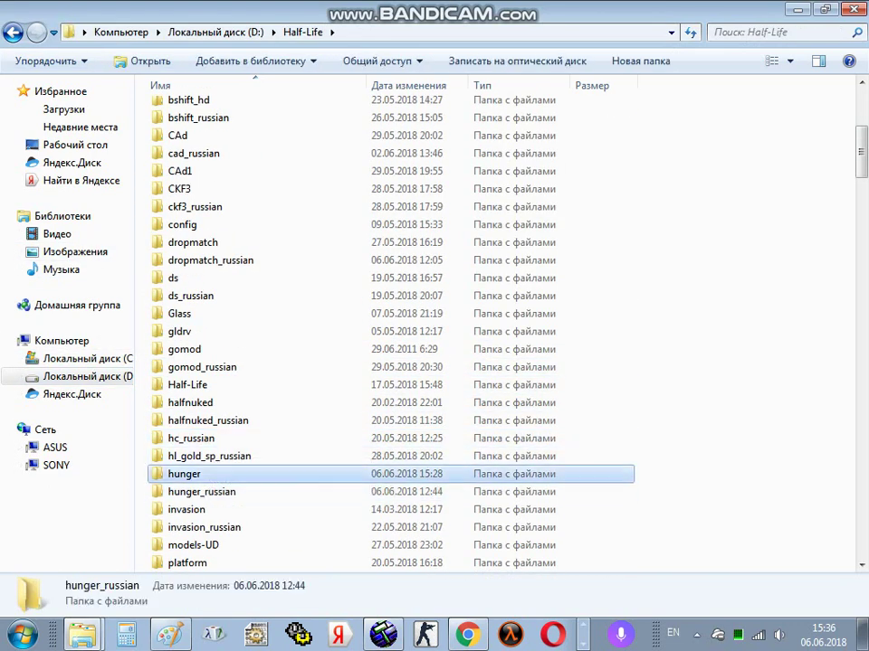
{"action": "double_click", "coordinate": [184, 473]}
{"action": "scroll", "coordinate": [194, 407], "scroll_direction": "down", "scroll_amount": 3}
{"action": "left_click", "coordinate": [204, 366]}
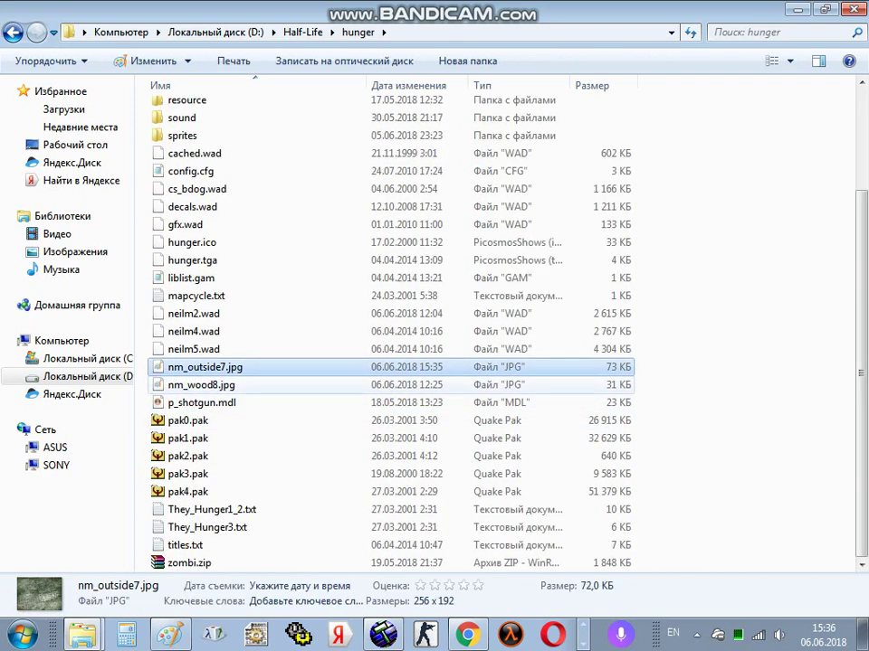
{"action": "key", "text": "Return"}
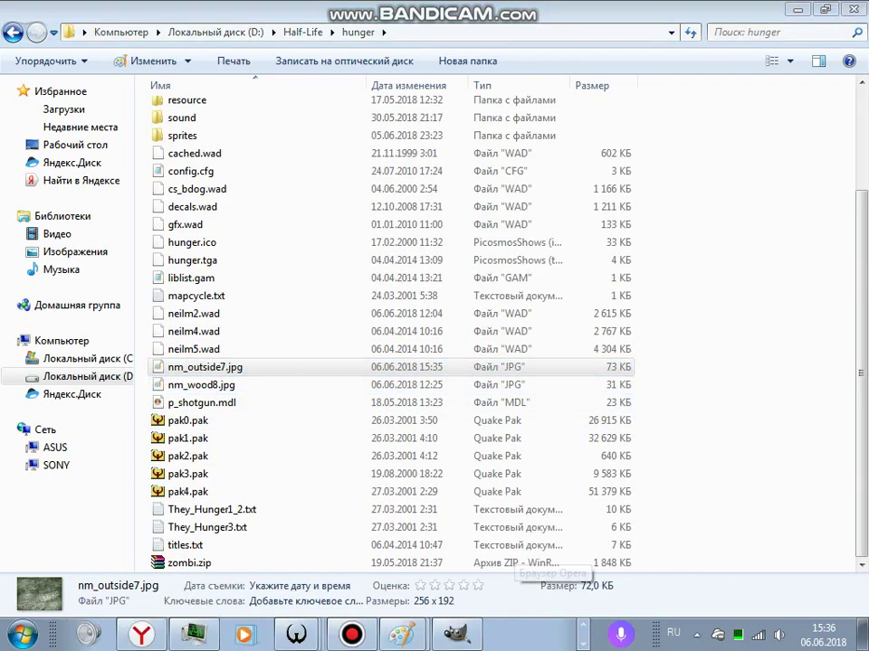
{"action": "mouse_move", "coordinate": [295, 633]}
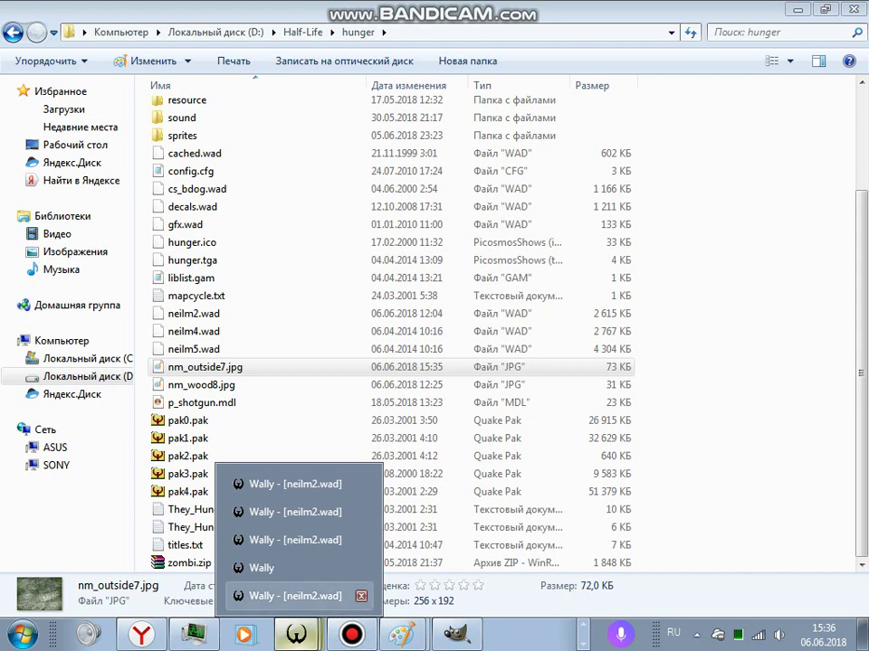
- Switch to Wally and start opening a package with drive C: as the location
{"action": "left_click", "coordinate": [272, 567]}
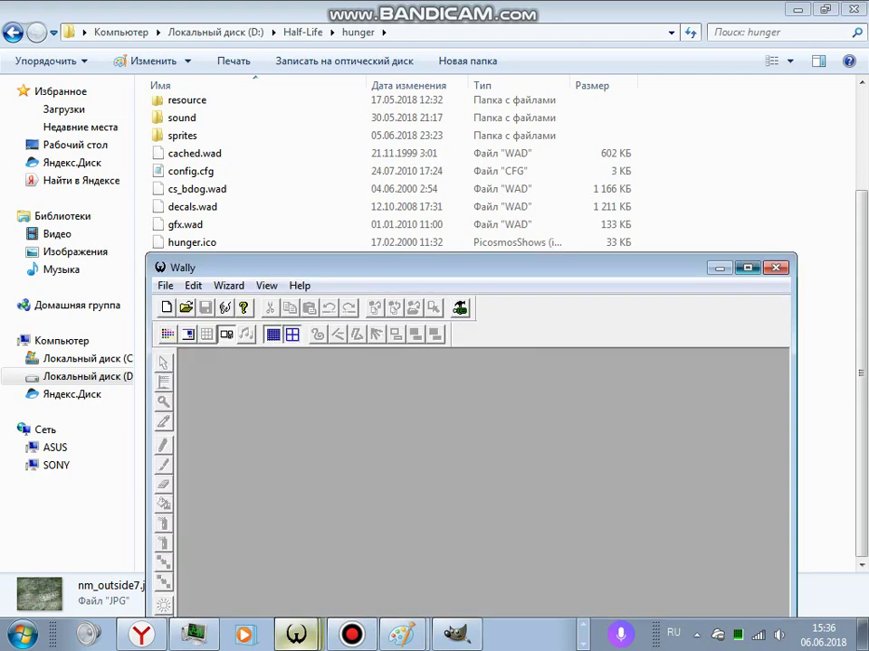
{"action": "key", "text": "alt+f"}
{"action": "key", "text": "o"}
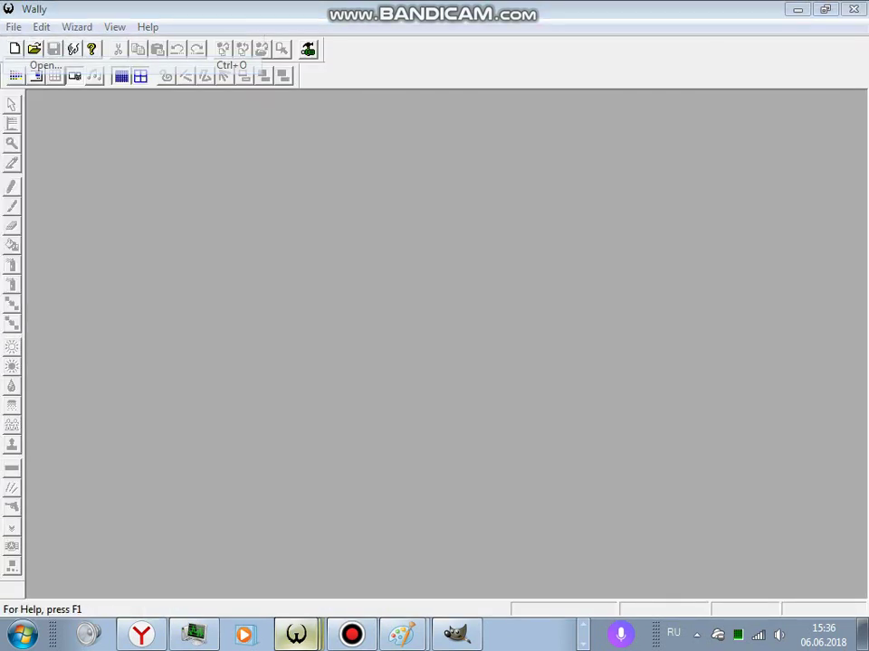
{"action": "key", "text": "F4"}
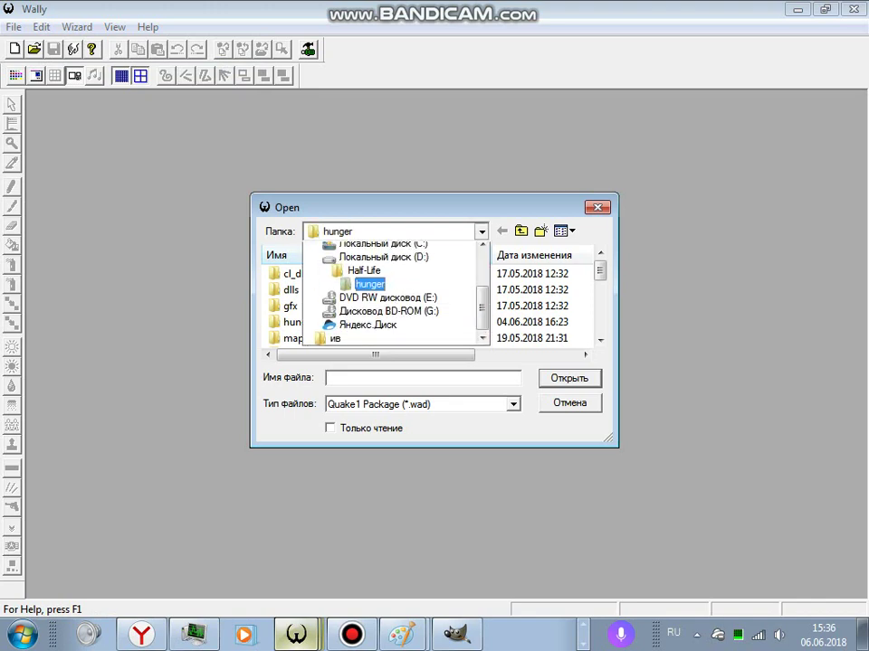
{"action": "key", "text": "Up"}
{"action": "key", "text": "Up"}
{"action": "key", "text": "Up"}
{"action": "key", "text": "Up"}
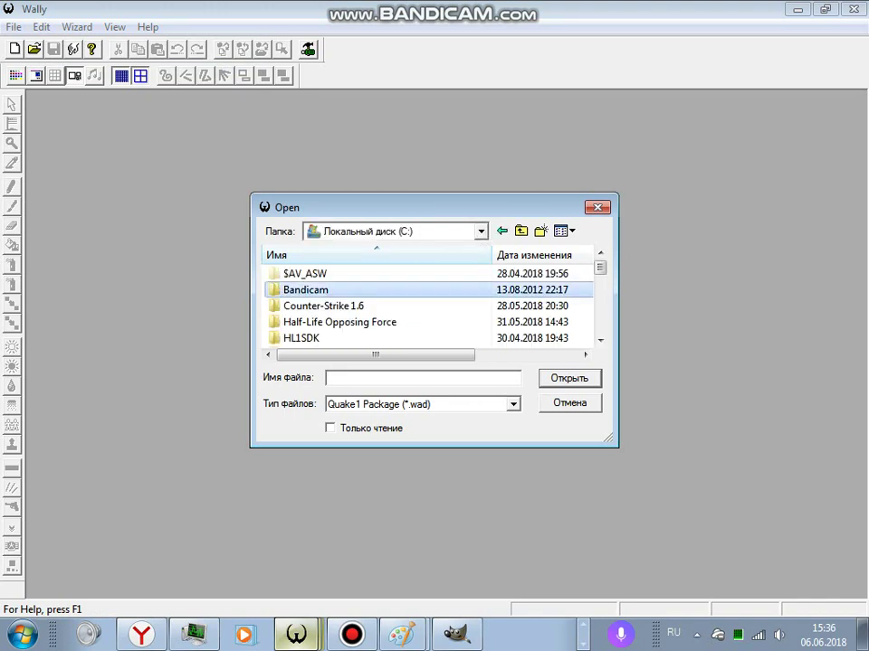
- Browse into the C:\загрузки\картинки folder after a detour into Мои документы
{"action": "scroll", "coordinate": [430, 306], "scroll_direction": "down", "scroll_amount": 5}
{"action": "scroll", "coordinate": [430, 306], "scroll_direction": "down", "scroll_amount": 3}
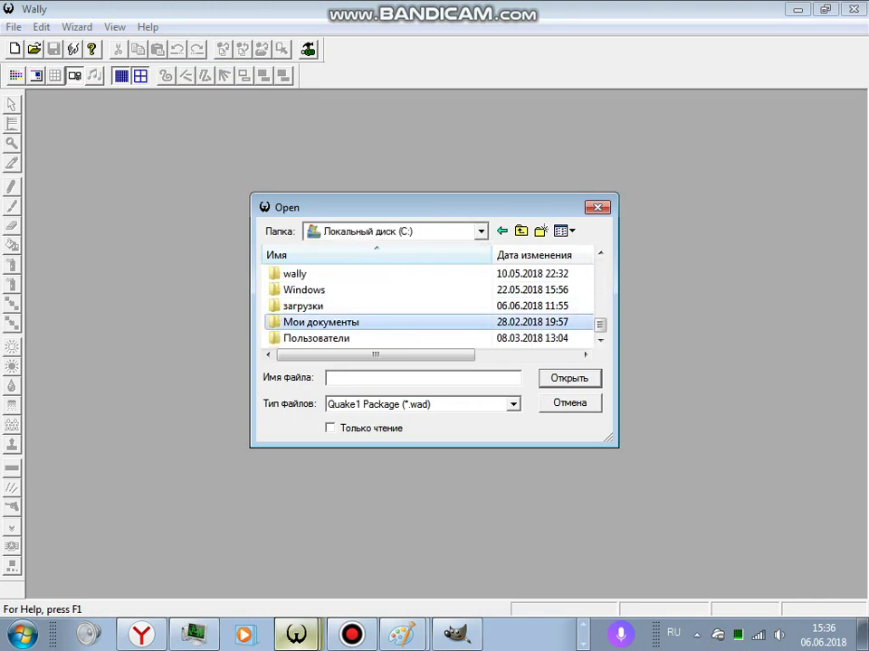
{"action": "double_click", "coordinate": [321, 322]}
{"action": "key", "text": "BackSpace"}
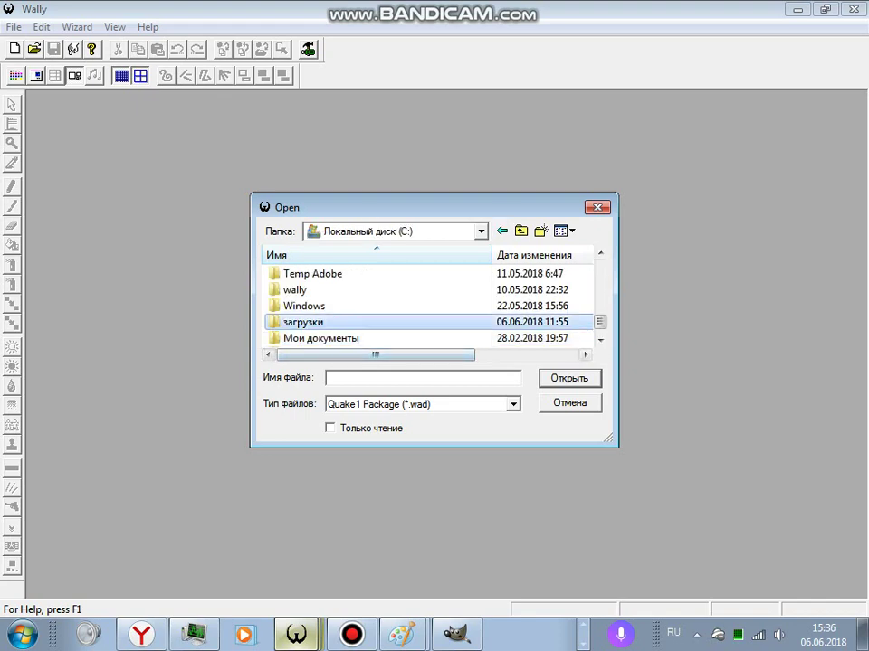
{"action": "double_click", "coordinate": [307, 322]}
{"action": "scroll", "coordinate": [308, 322], "scroll_direction": "down", "scroll_amount": 1}
{"action": "double_click", "coordinate": [305, 322]}
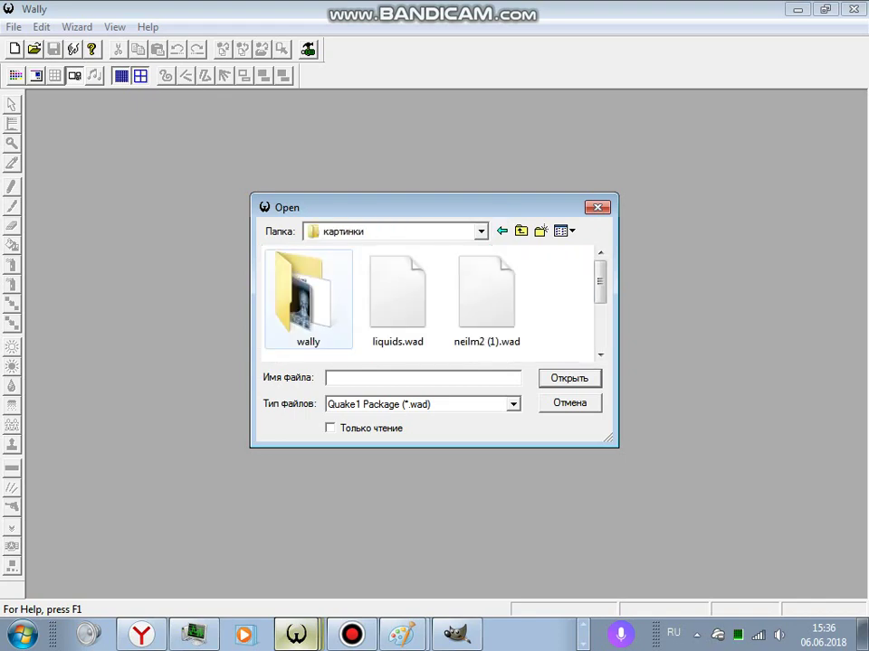
- Back out of wally\blood! to картинки and open neilm2.wad
{"action": "double_click", "coordinate": [305, 322]}
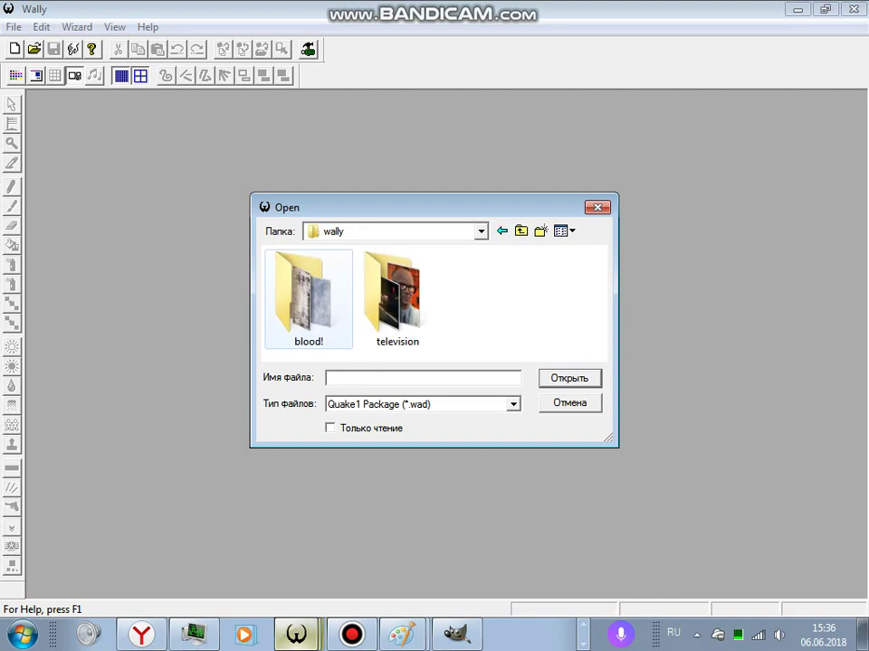
{"action": "double_click", "coordinate": [305, 322]}
{"action": "key", "text": "BackSpace"}
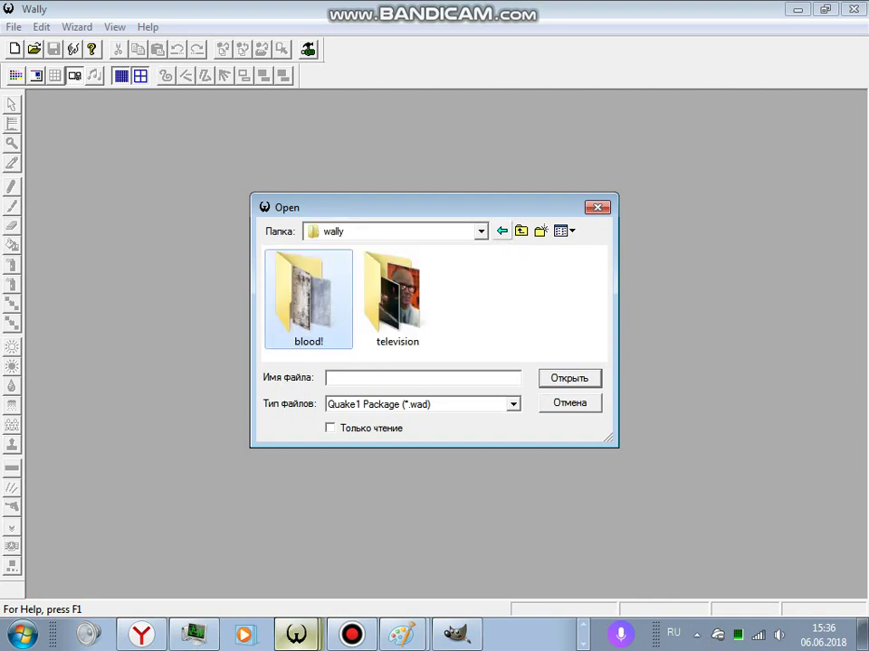
{"action": "key", "text": "BackSpace"}
{"action": "scroll", "coordinate": [305, 308], "scroll_direction": "down", "scroll_amount": 1}
{"action": "scroll", "coordinate": [304, 308], "scroll_direction": "down", "scroll_amount": 1}
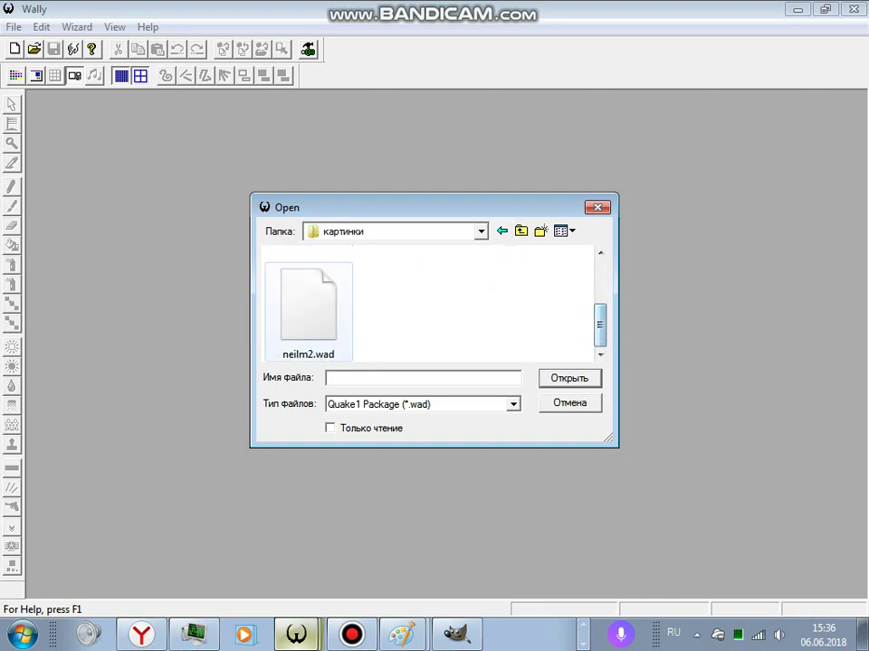
{"action": "double_click", "coordinate": [308, 312]}
- Maximize the neilm2.wad window and scroll down to find the nm_outside7 texture
{"action": "left_click", "coordinate": [647, 105]}
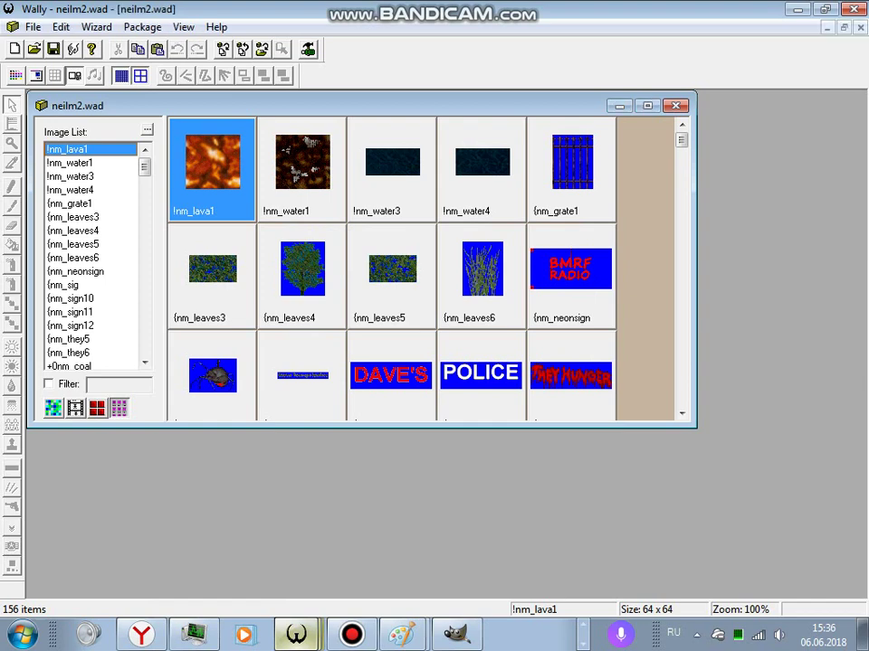
{"action": "scroll", "coordinate": [86, 326], "scroll_direction": "down", "scroll_amount": 6}
{"action": "scroll", "coordinate": [86, 325], "scroll_direction": "down", "scroll_amount": 10}
{"action": "scroll", "coordinate": [86, 326], "scroll_direction": "down", "scroll_amount": 4}
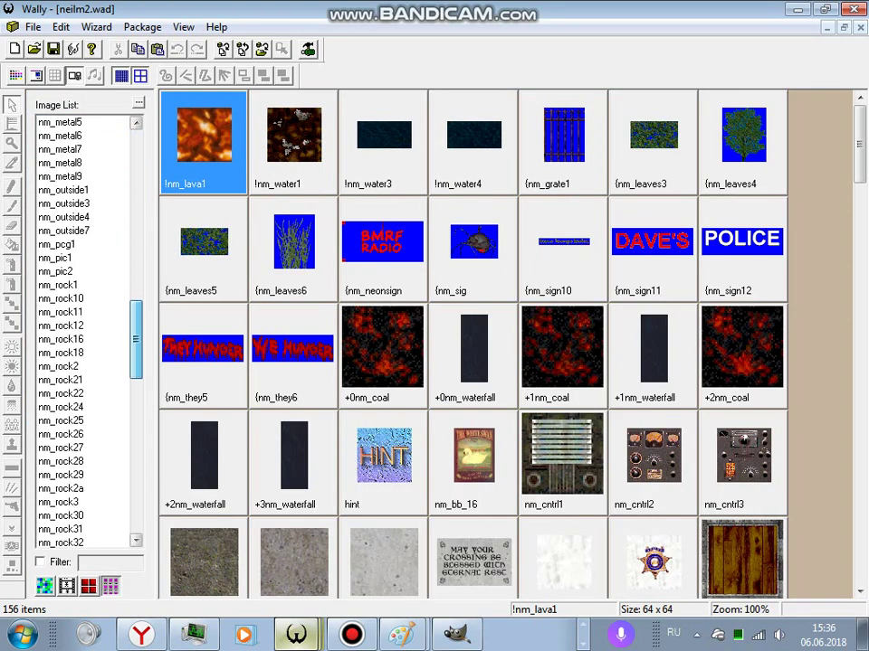
{"action": "scroll", "coordinate": [86, 325], "scroll_direction": "up", "scroll_amount": 3}
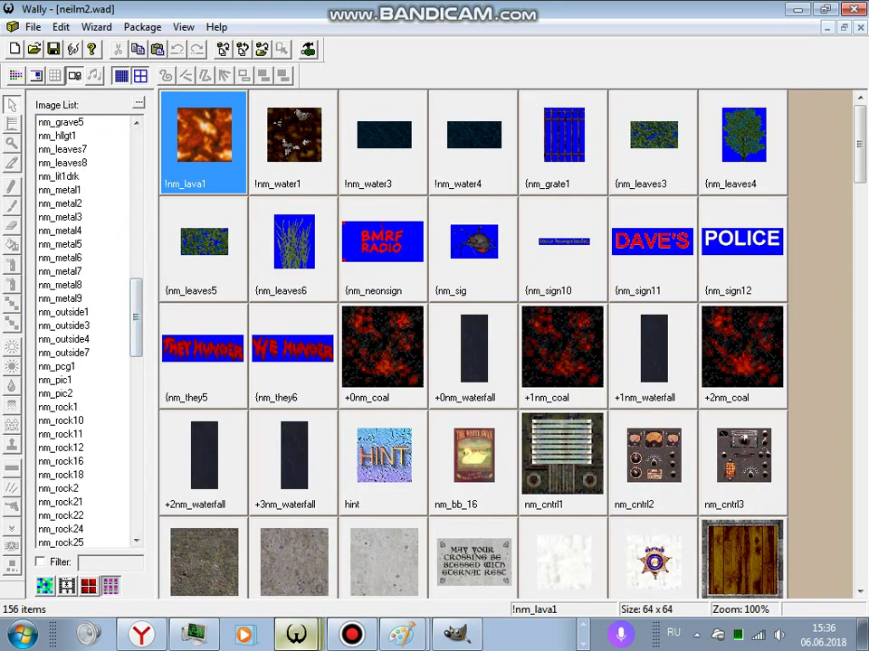
{"action": "scroll", "coordinate": [470, 344], "scroll_direction": "down", "scroll_amount": 3}
{"action": "scroll", "coordinate": [470, 344], "scroll_direction": "down", "scroll_amount": 3}
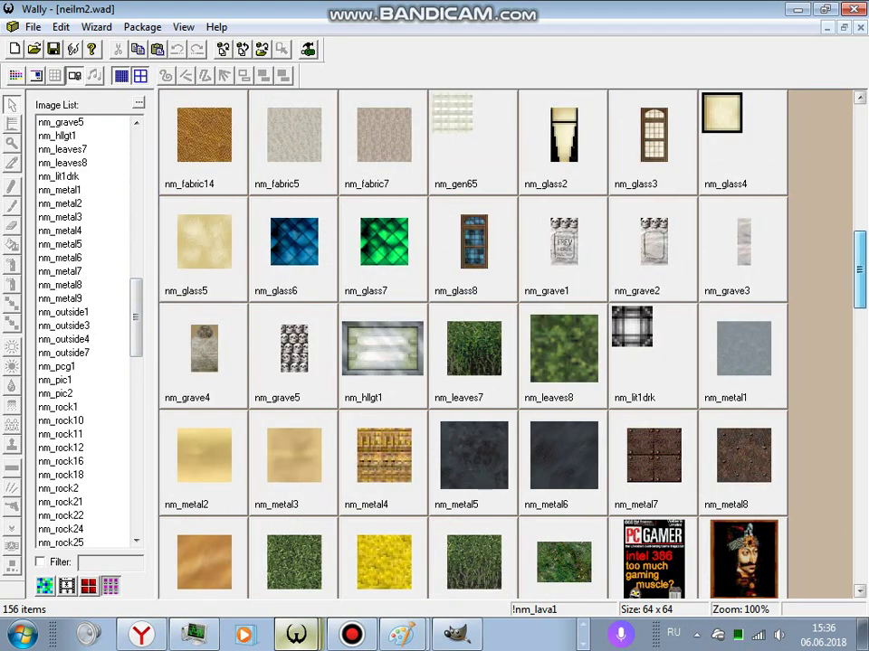
{"action": "scroll", "coordinate": [470, 344], "scroll_direction": "down", "scroll_amount": 1}
- Delete nm_outside7 from the package, leaving 155 items with nm_pcg1 after nm_outside4
{"action": "left_click", "coordinate": [563, 457]}
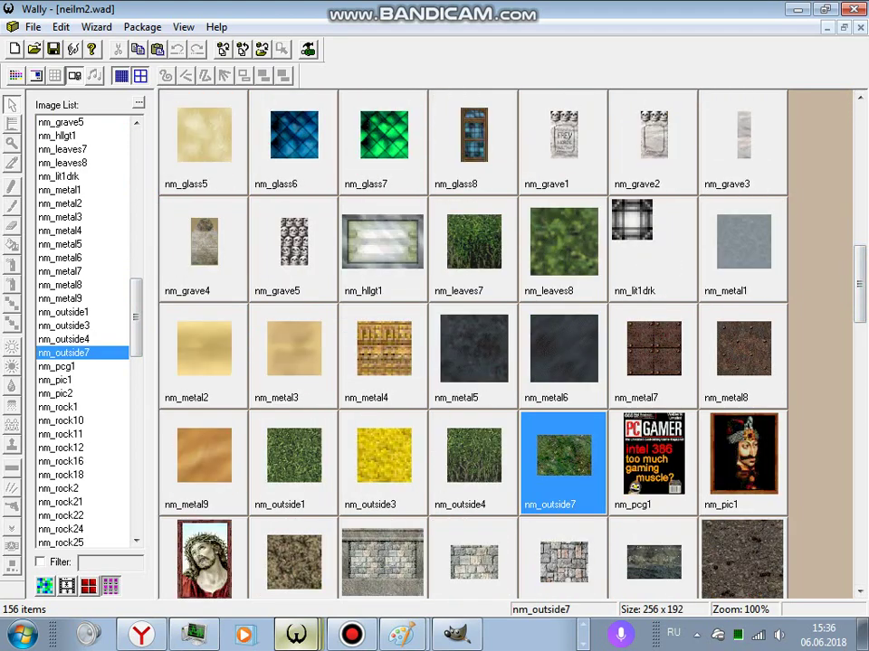
{"action": "right_click", "coordinate": [561, 491]}
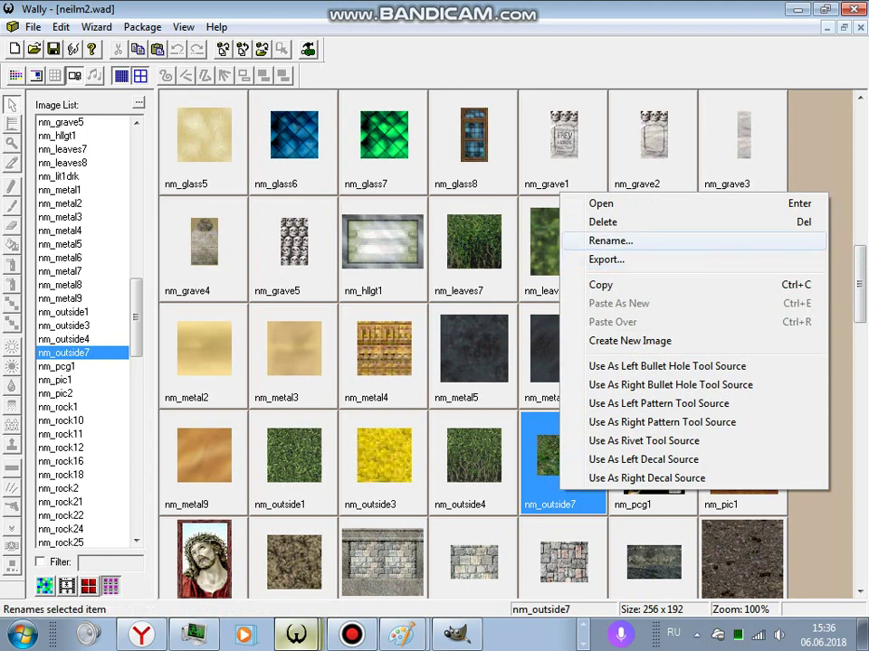
{"action": "left_click", "coordinate": [603, 221]}
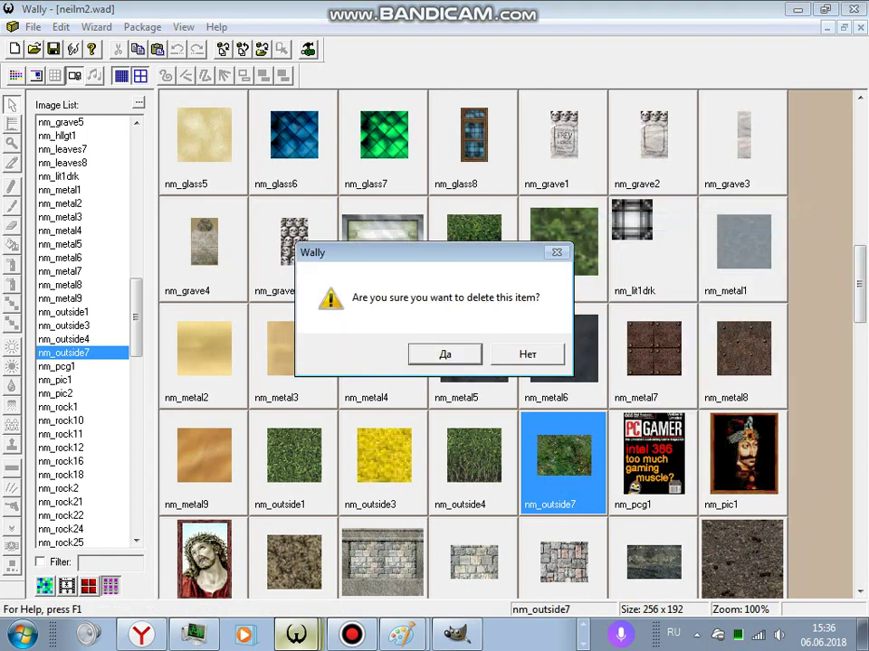
{"action": "key", "text": "Return"}
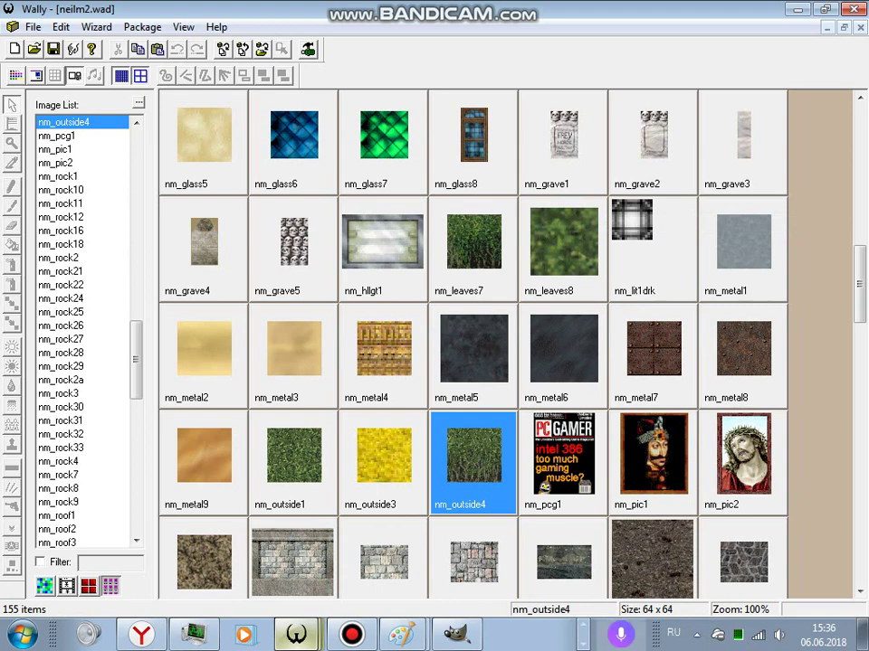
- Import the edited nm_outside7.jpg from the hunger folder as a 256×192 texture, restoring 156 items
{"action": "right_click", "coordinate": [82, 634]}
{"action": "left_click", "coordinate": [51, 568]}
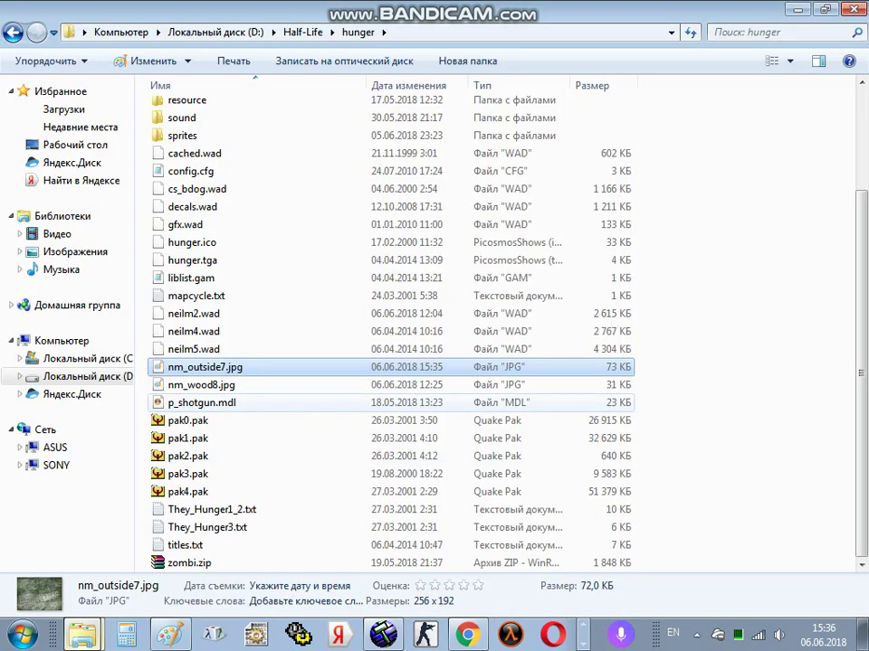
{"action": "left_click_drag", "start_coordinate": [597, 9], "coordinate": [597, 94]}
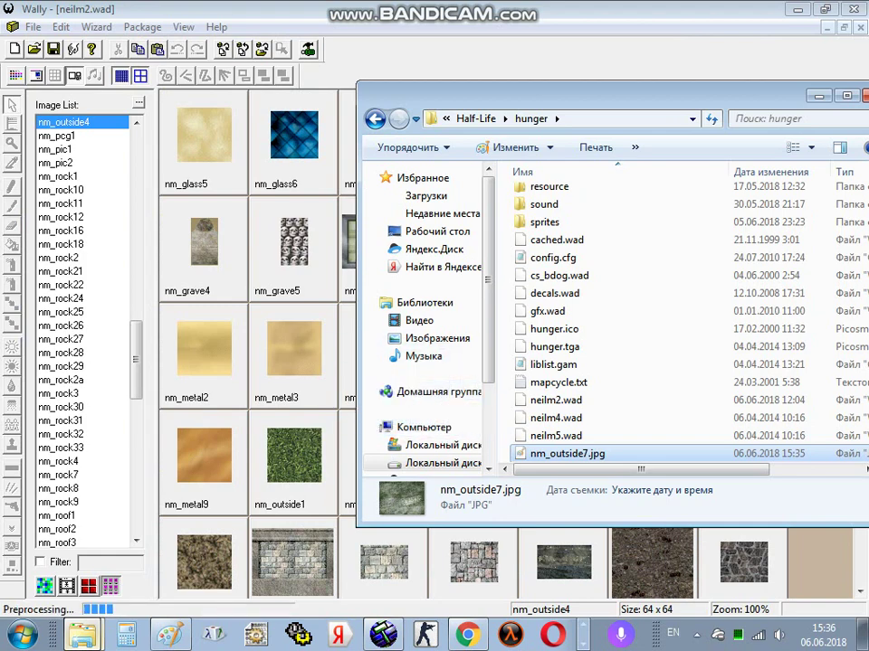
{"action": "left_click_drag", "start_coordinate": [588, 95], "coordinate": [167, 518]}
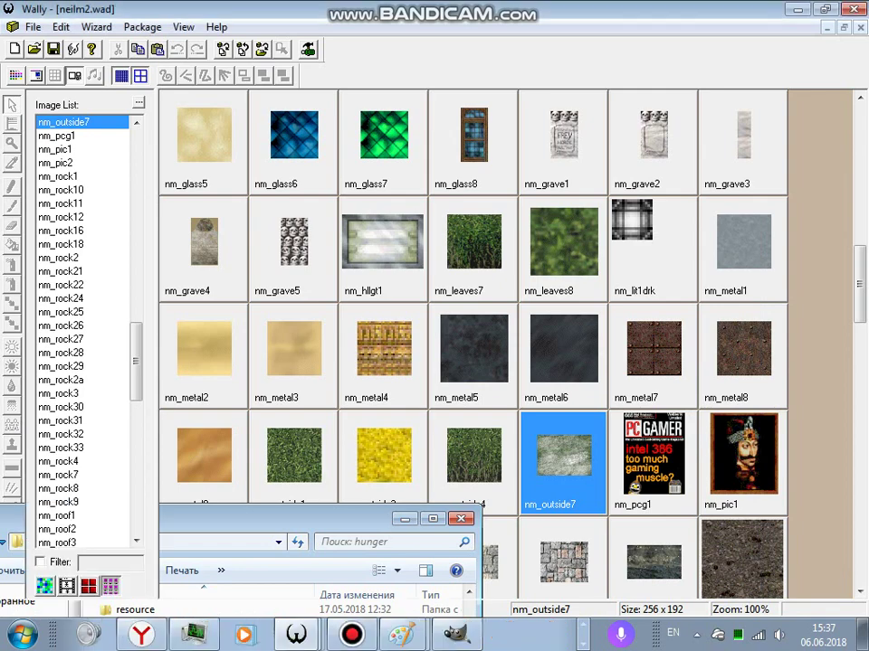
{"action": "key", "text": "Left"}
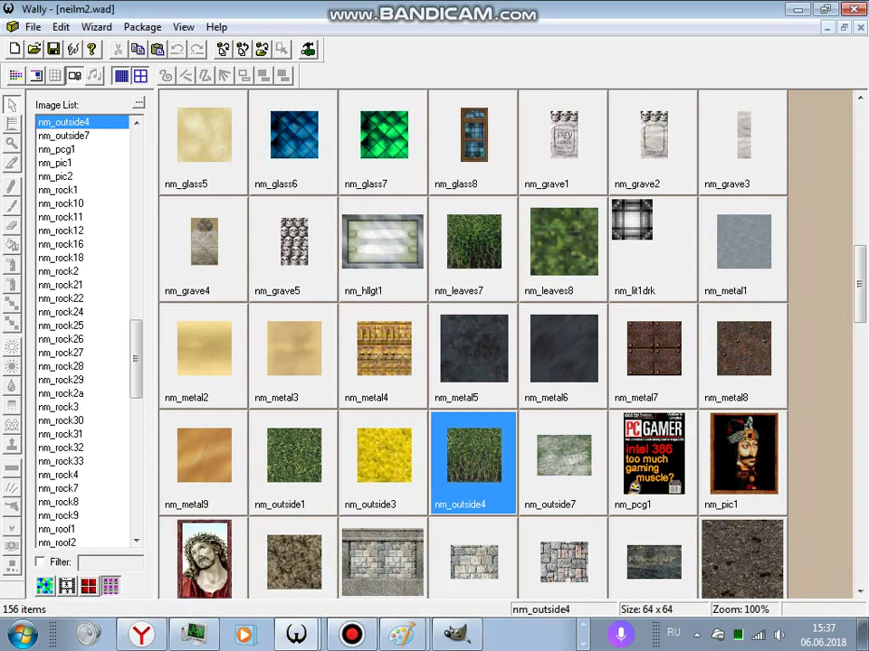
{"action": "key", "text": "Right"}
- Save As neilm2.wad over the existing file in the картинки folder
{"action": "key", "text": "alt+f"}
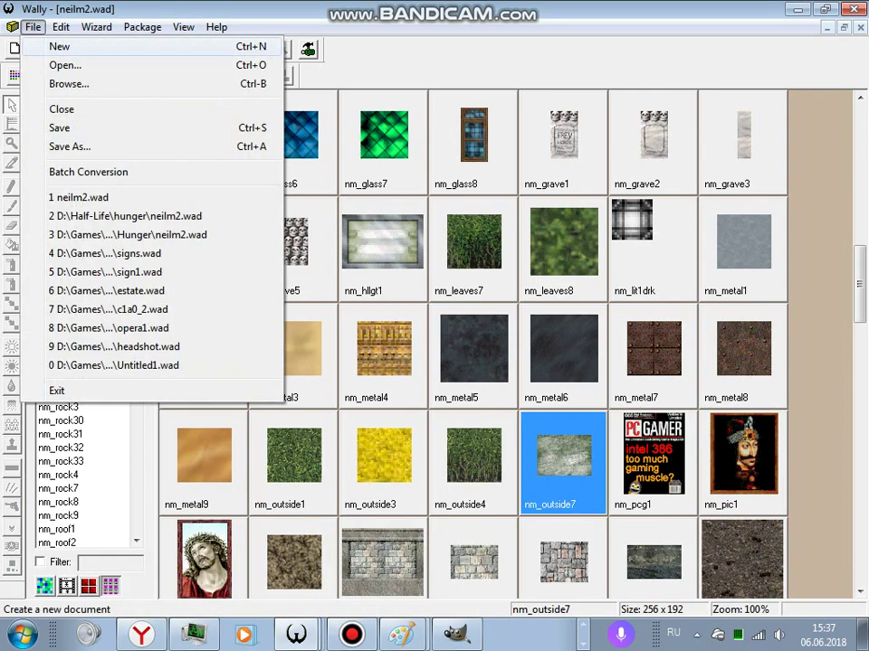
{"action": "key", "text": "Down"}
{"action": "key", "text": "Down"}
{"action": "key", "text": "Down"}
{"action": "key", "text": "Down"}
{"action": "key", "text": "Return"}
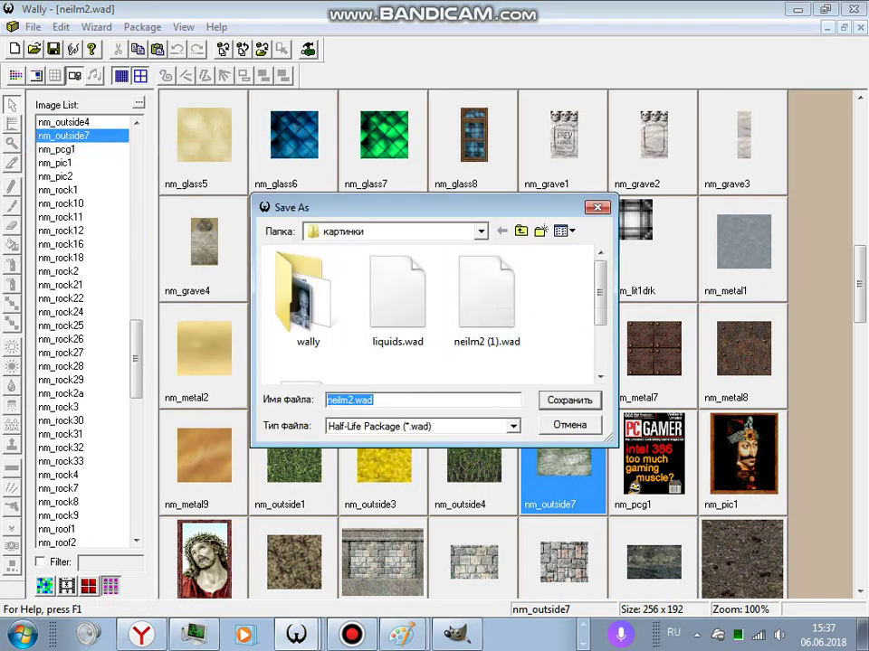
{"action": "key", "text": "Return"}
{"action": "key", "text": "Return"}
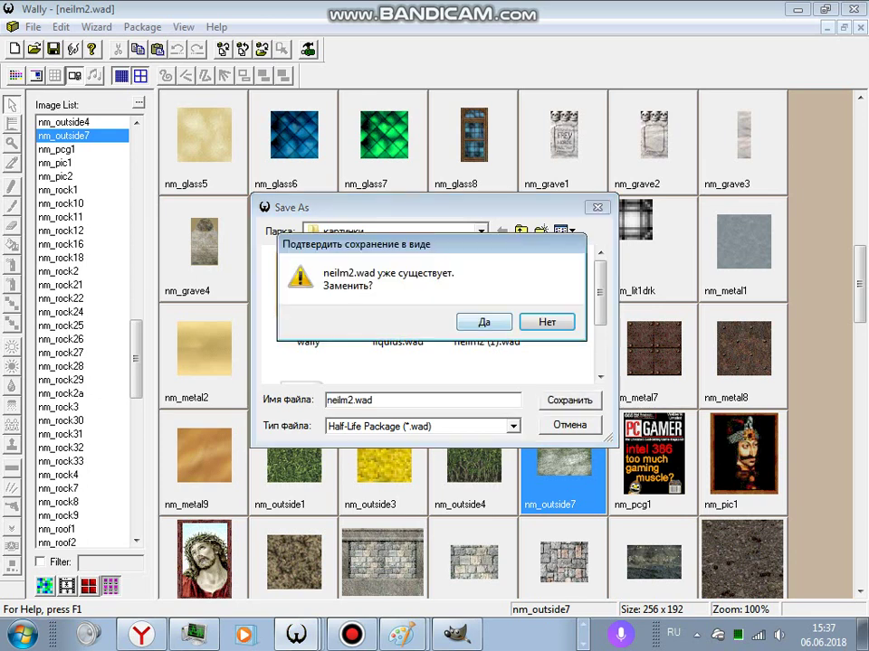
{"action": "key", "text": "Return"}
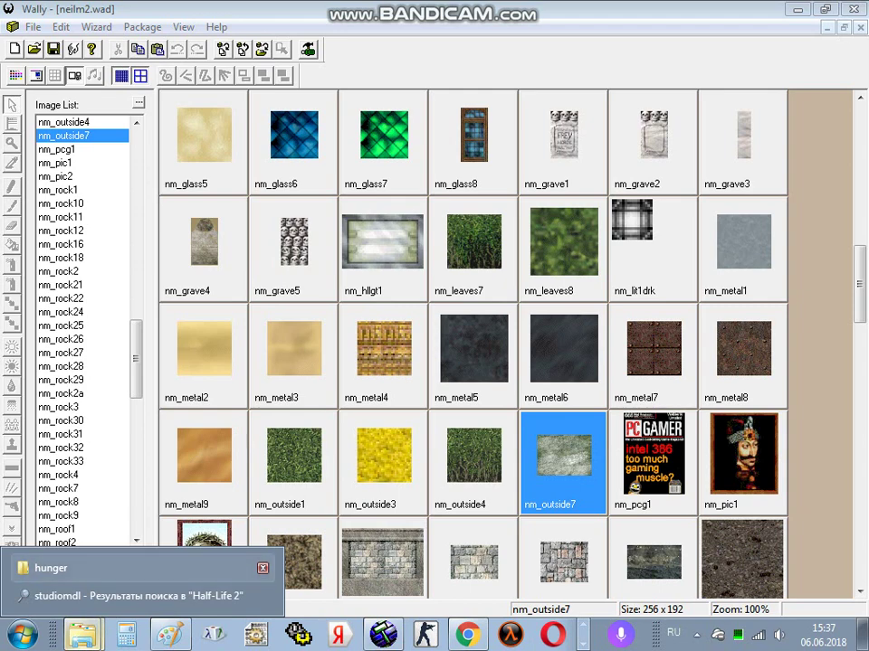
- Maximize the Explorer window and browse to C:\загрузки\картинки
{"action": "left_click", "coordinate": [55, 570]}
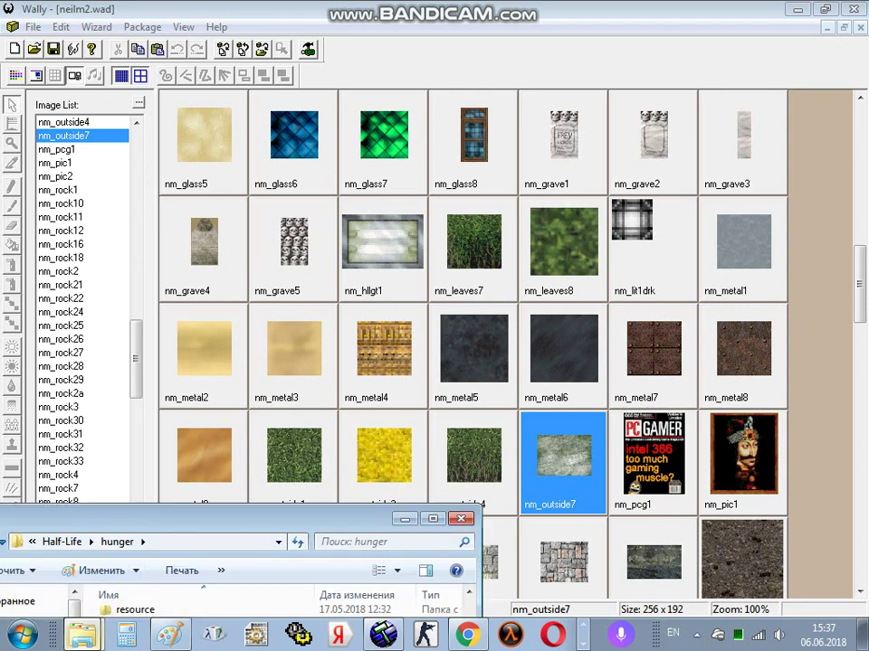
{"action": "left_click", "coordinate": [432, 519]}
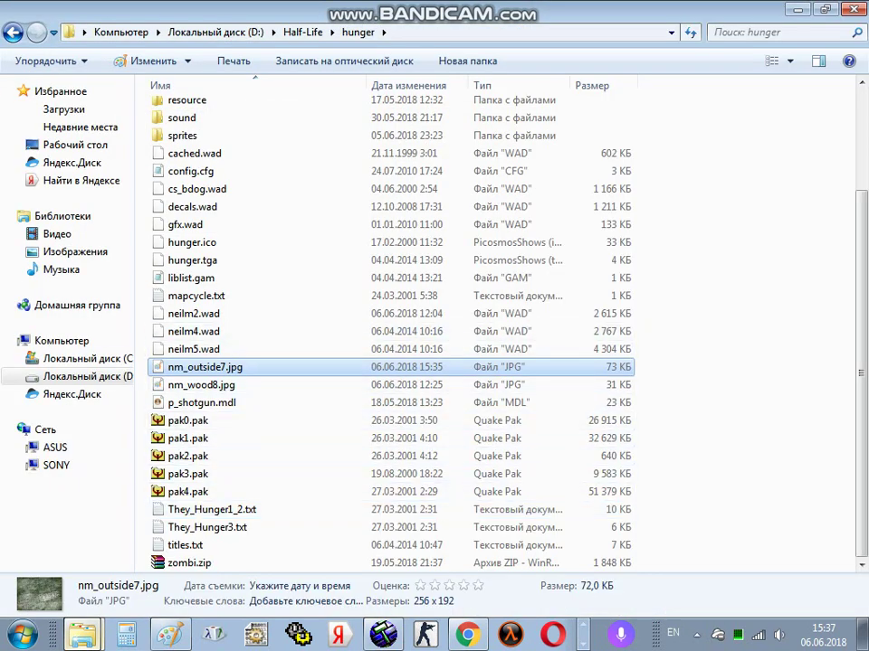
{"action": "left_click", "coordinate": [87, 358]}
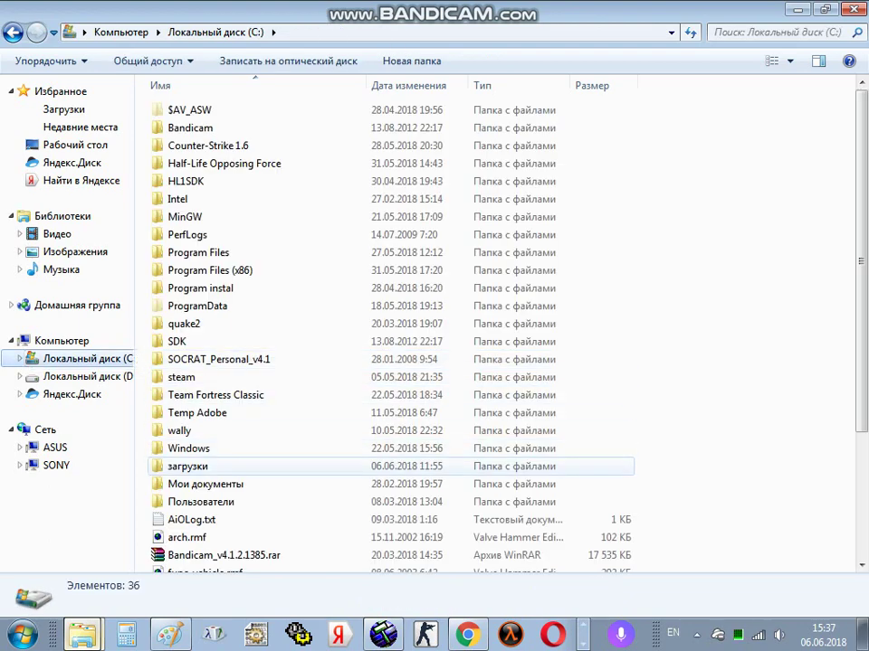
{"action": "double_click", "coordinate": [187, 466]}
{"action": "left_click", "coordinate": [196, 234]}
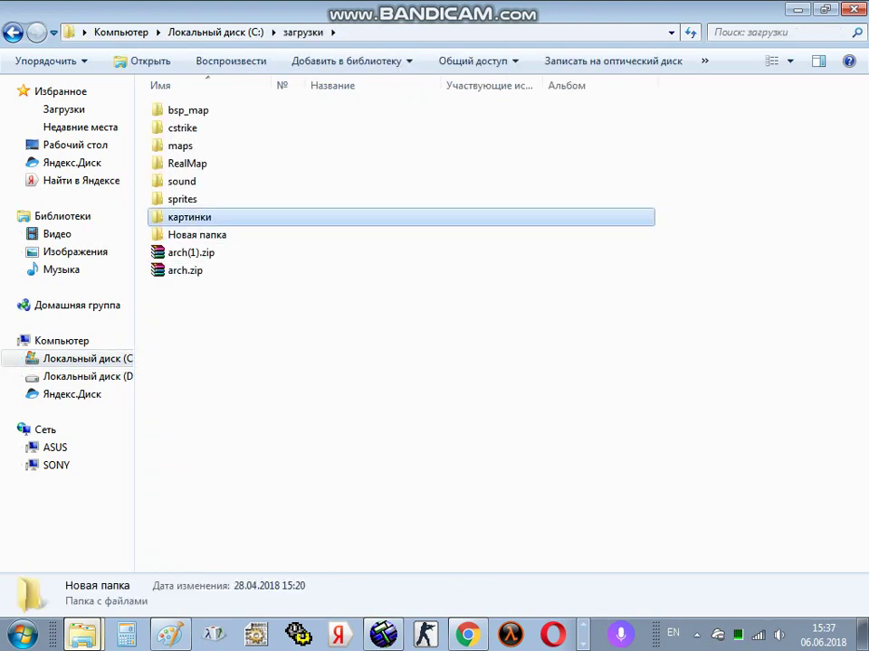
{"action": "double_click", "coordinate": [189, 217]}
{"action": "double_click", "coordinate": [179, 113]}
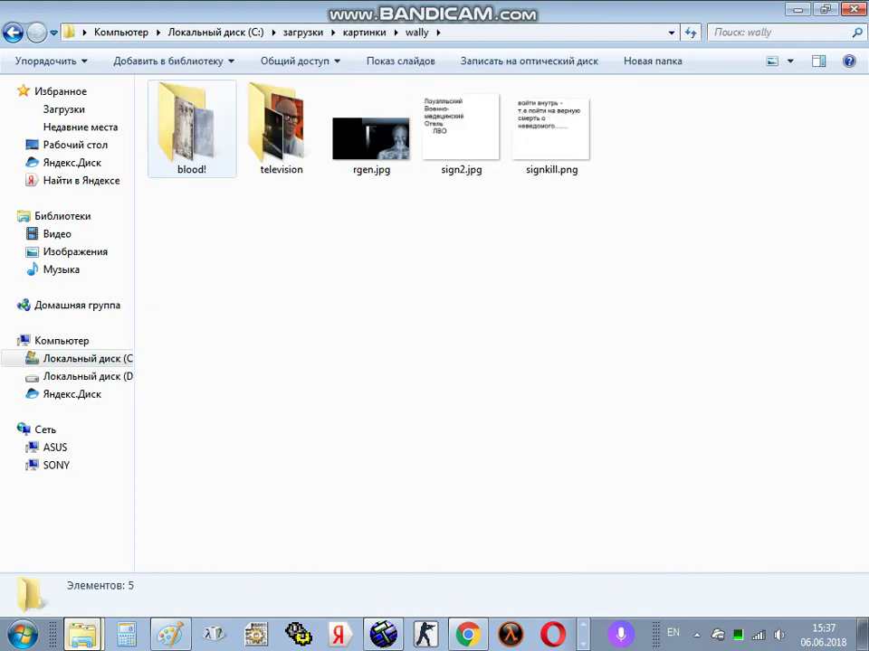
{"action": "key", "text": "BackSpace"}
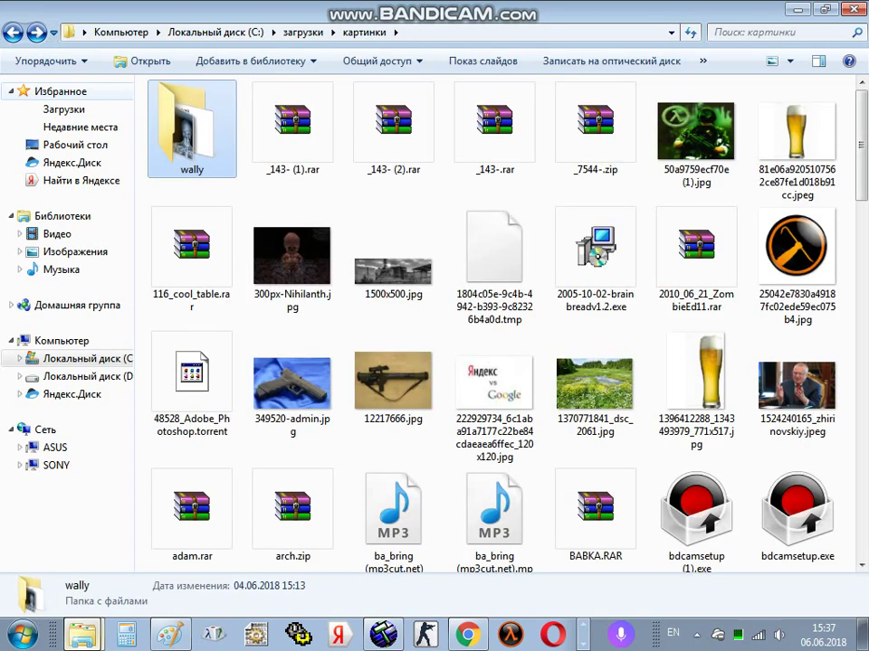
- Check neilm2 (1).wad, then cut the freshly saved neilm2.wad
{"action": "key", "text": "n"}
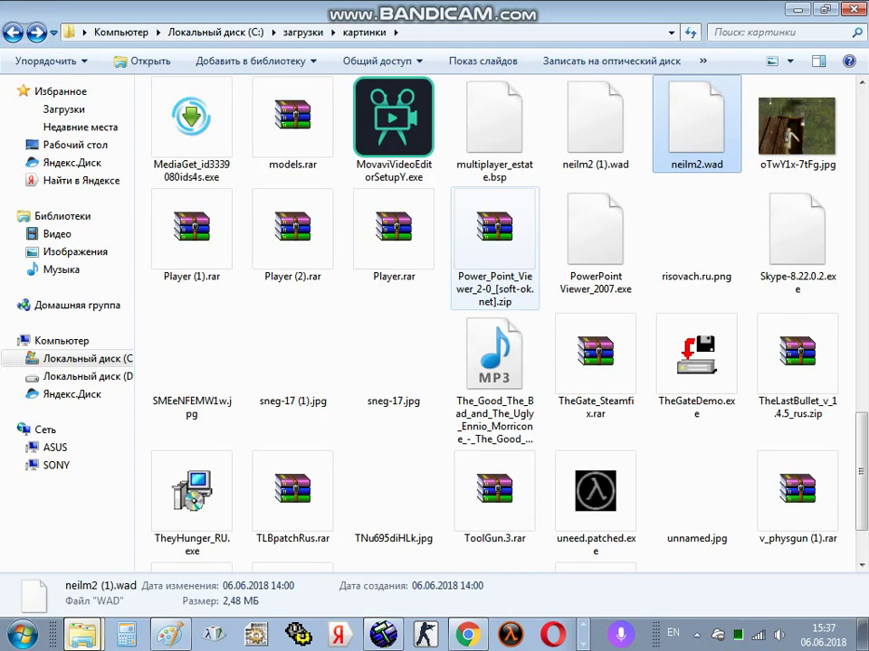
{"action": "key", "text": "alt+shift"}
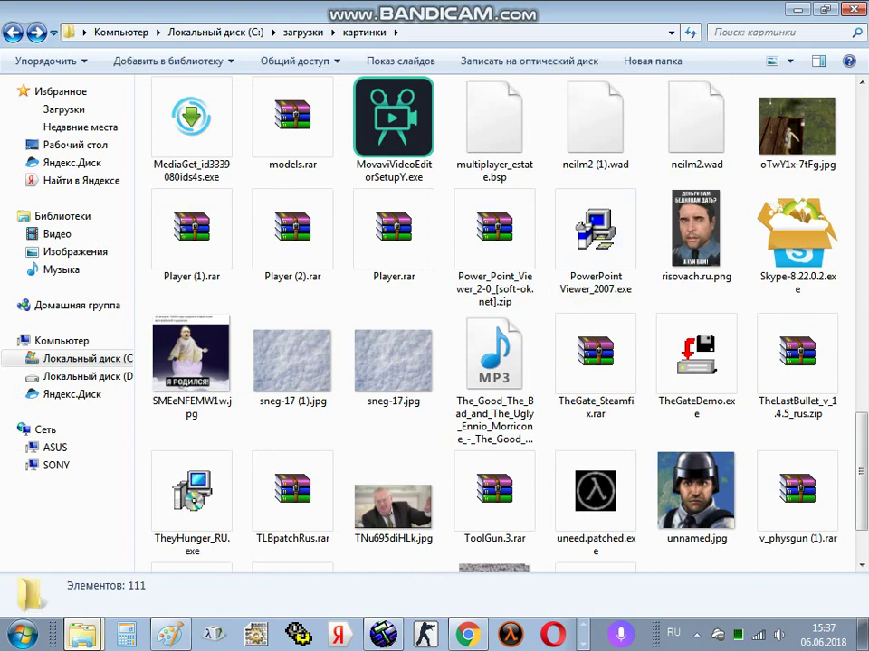
{"action": "key", "text": "Left"}
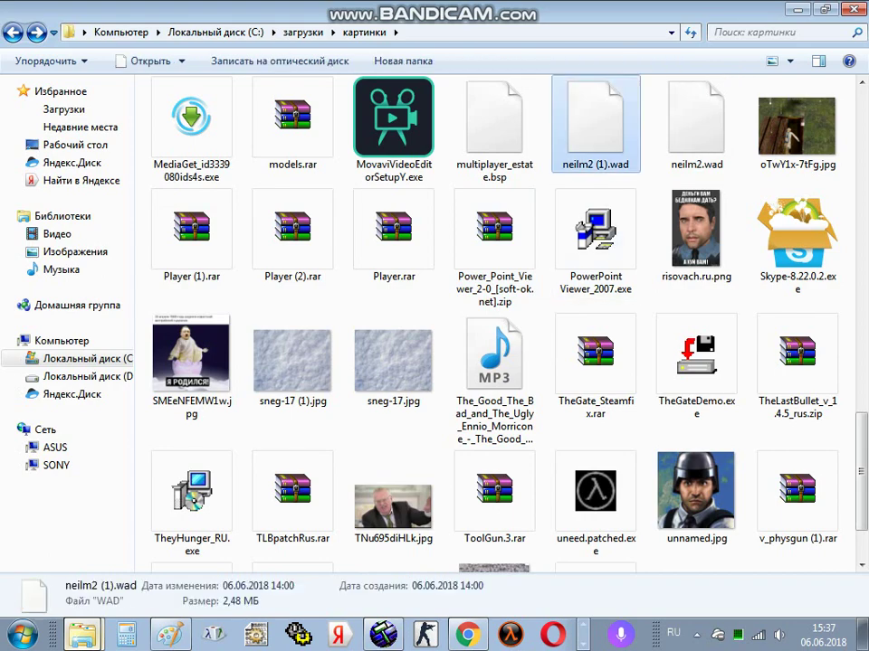
{"action": "key", "text": "Menu"}
{"action": "key", "text": "Escape"}
{"action": "key", "text": "Right"}
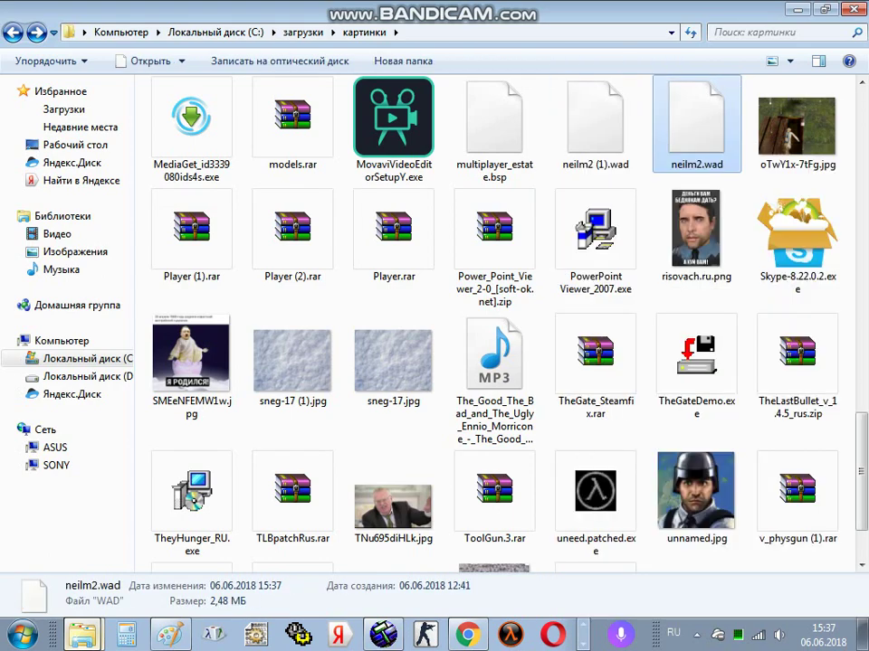
{"action": "key", "text": "Menu"}
{"action": "left_click", "coordinate": [603, 471]}
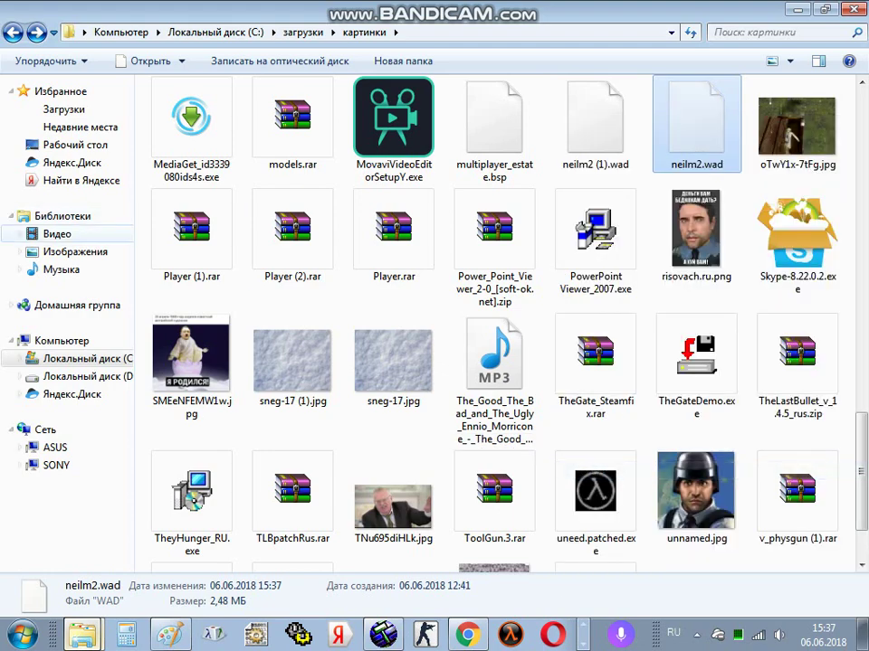
- Navigate to D:\Half-Life\hunger, whose neilm2.wad is dated 06.06.2018 12:04
{"action": "left_click", "coordinate": [88, 377]}
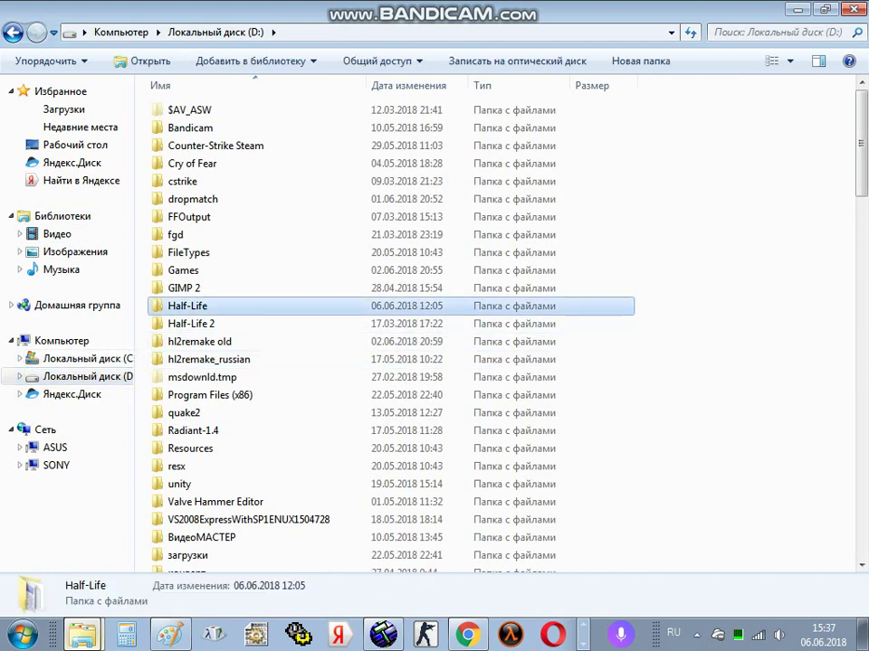
{"action": "double_click", "coordinate": [181, 304]}
{"action": "scroll", "coordinate": [272, 331], "scroll_direction": "down", "scroll_amount": 3}
{"action": "scroll", "coordinate": [272, 362], "scroll_direction": "down", "scroll_amount": 3}
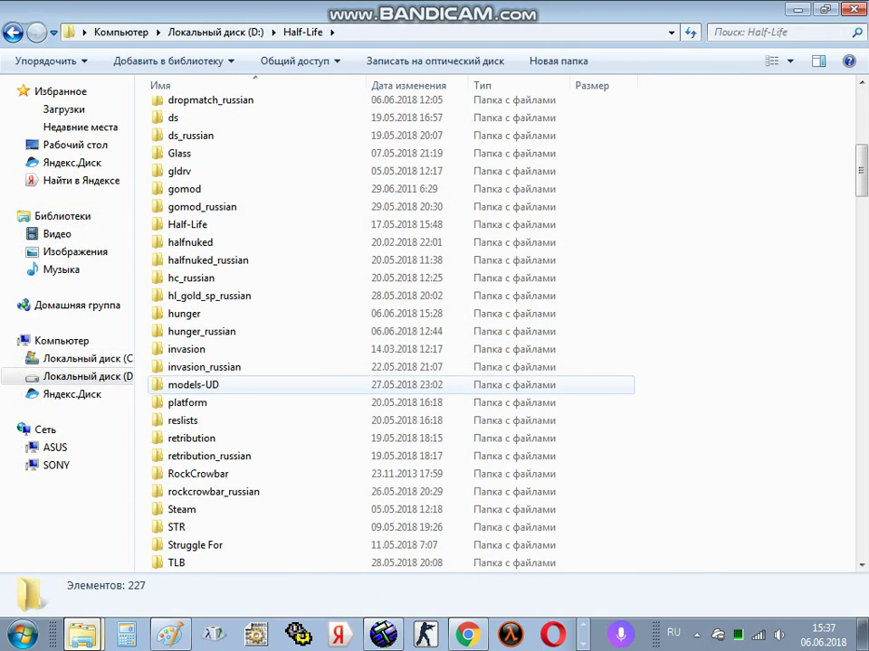
{"action": "double_click", "coordinate": [185, 313]}
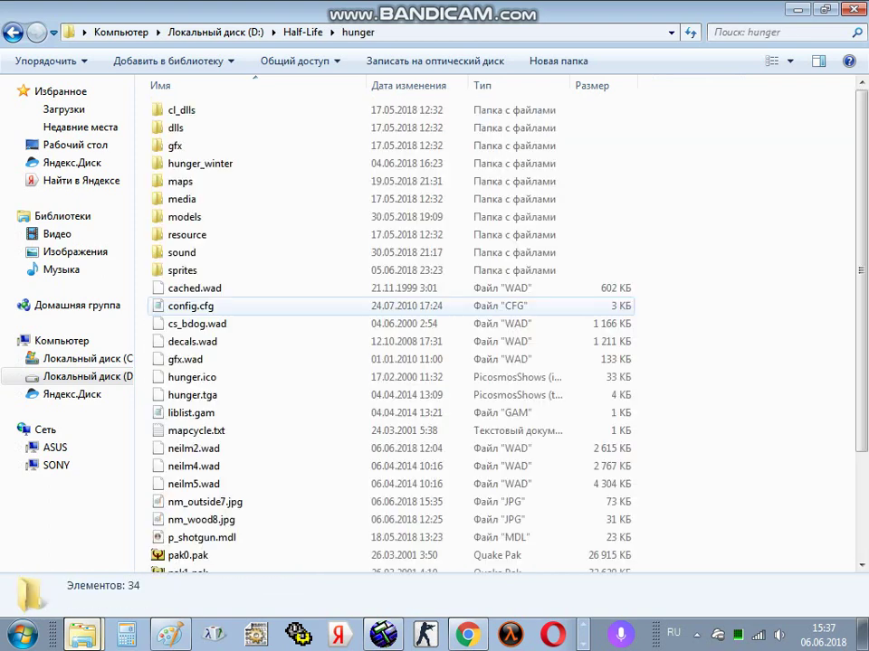
{"action": "scroll", "coordinate": [192, 272], "scroll_direction": "down", "scroll_amount": 3}
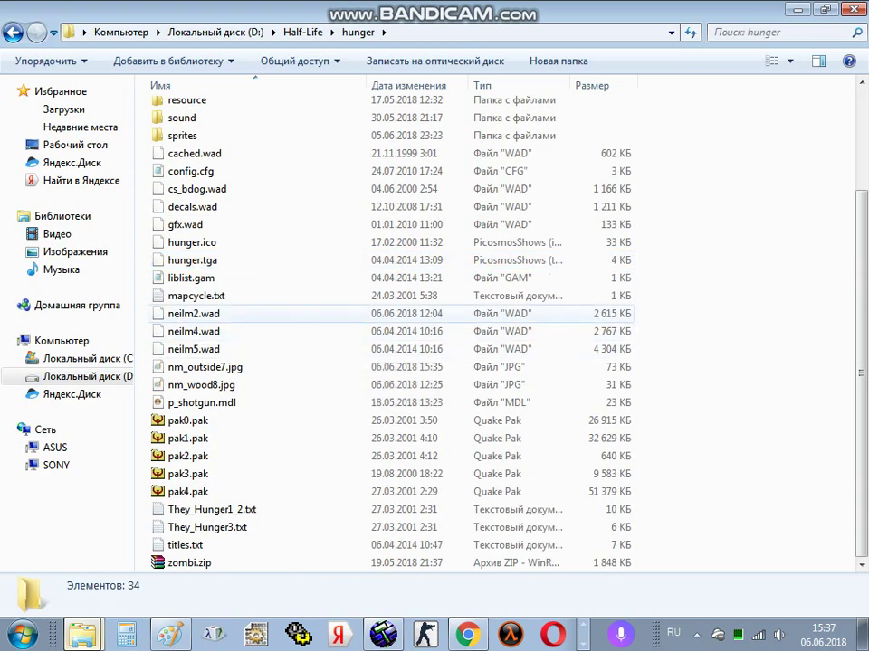
- Copy and paste neilm2.wad in hunger to create the backup 'neilm2 - копия.wad'
{"action": "left_click", "coordinate": [193, 313]}
{"action": "right_click", "coordinate": [258, 313]}
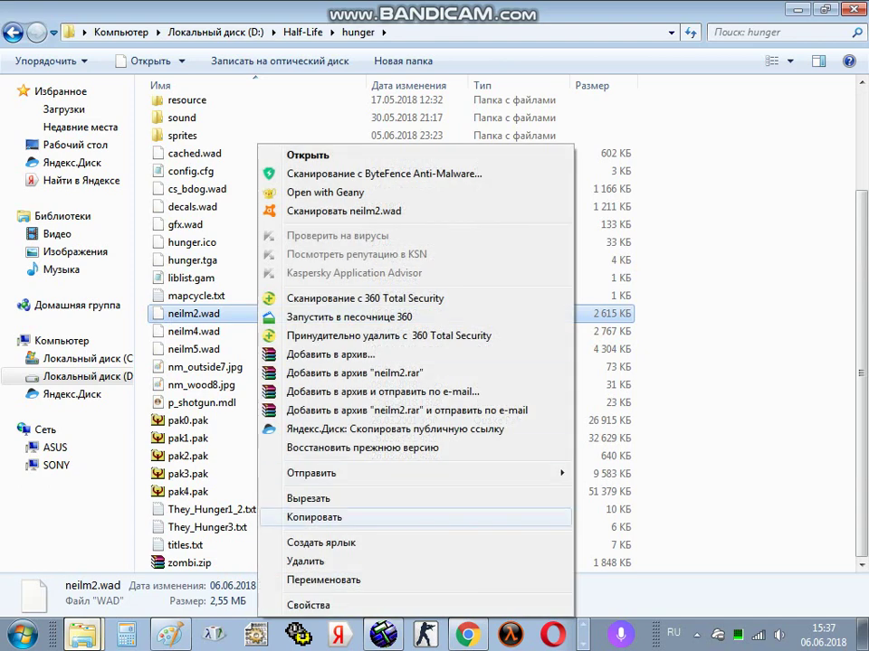
{"action": "left_click", "coordinate": [314, 517]}
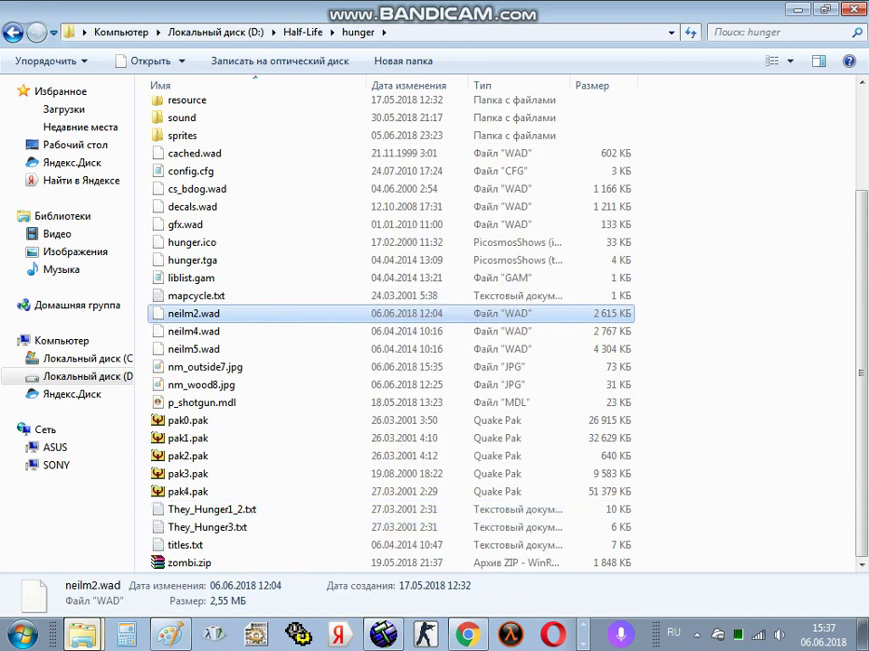
{"action": "right_click", "coordinate": [642, 311]}
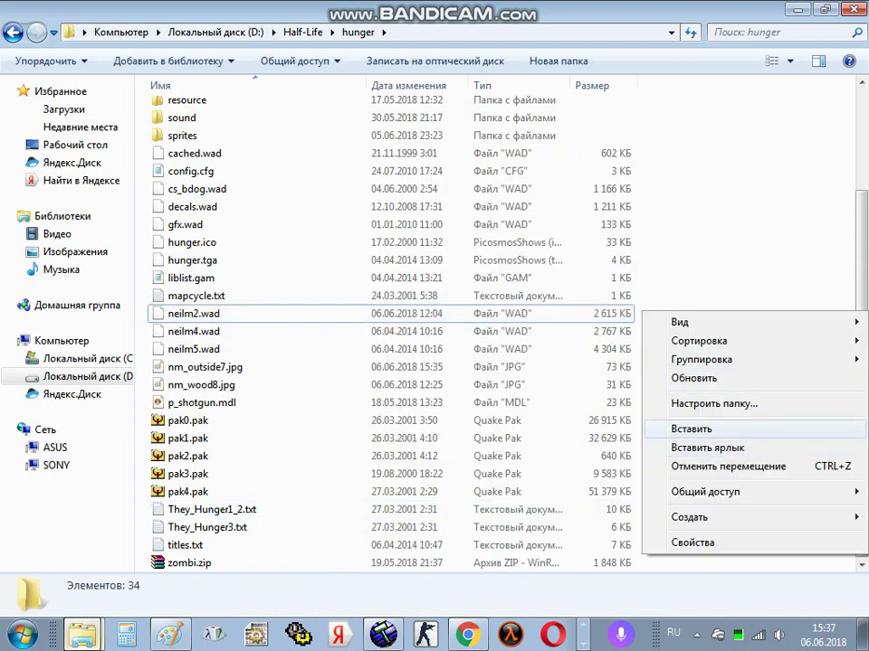
{"action": "left_click", "coordinate": [690, 429]}
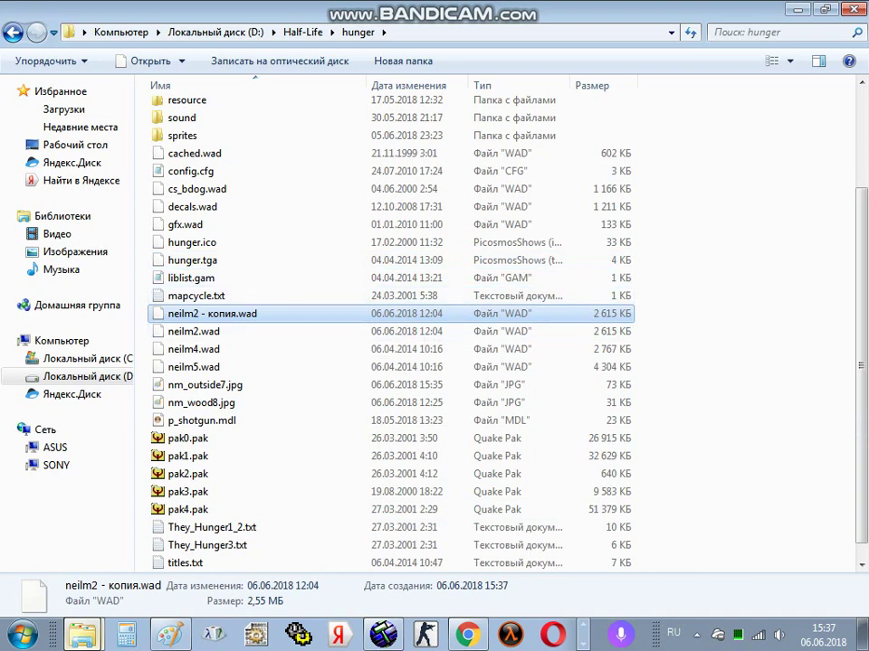
- Delete the original neilm2.wad, dismiss the file-not-found paste error, and go to drive C:
{"action": "right_click", "coordinate": [252, 331]}
{"action": "left_click", "coordinate": [308, 562]}
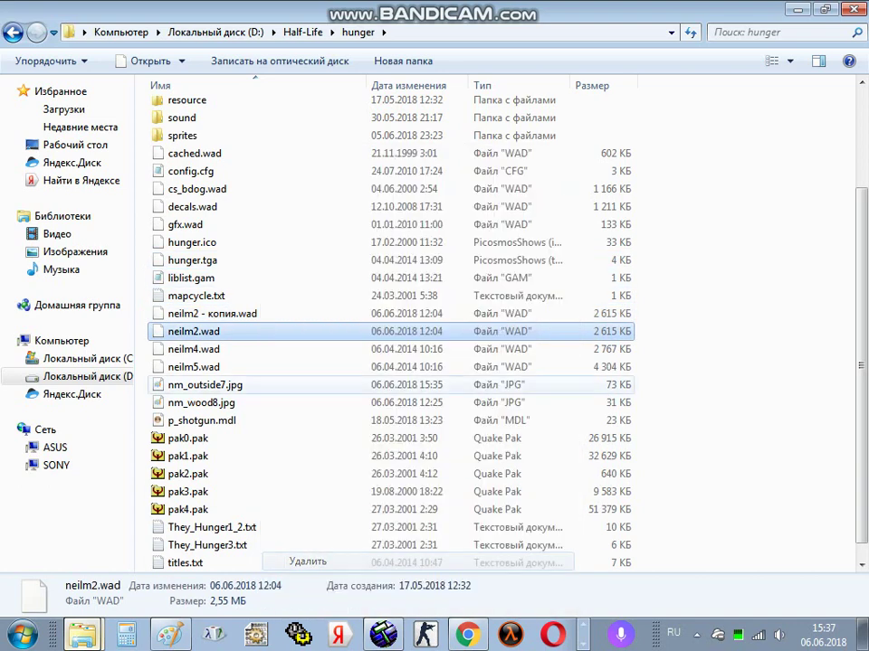
{"action": "left_click", "coordinate": [500, 386]}
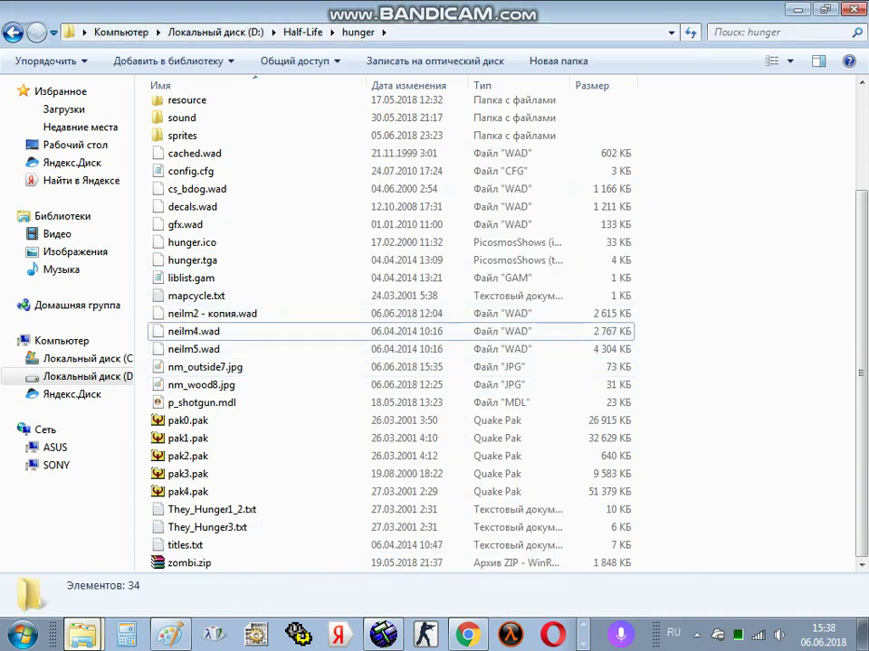
{"action": "right_click", "coordinate": [667, 277]}
{"action": "left_click", "coordinate": [710, 395]}
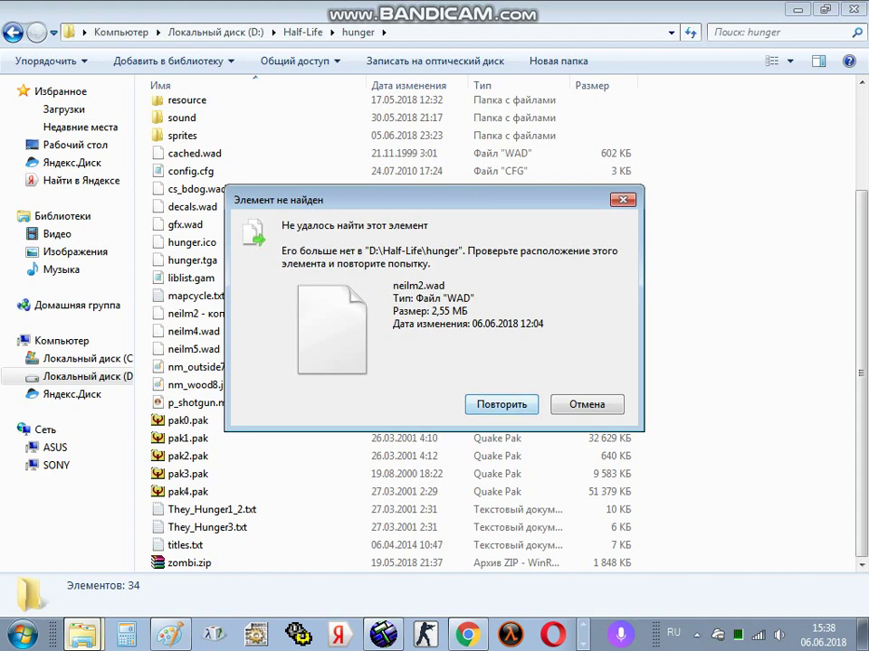
{"action": "left_click", "coordinate": [586, 404]}
{"action": "left_click", "coordinate": [88, 358]}
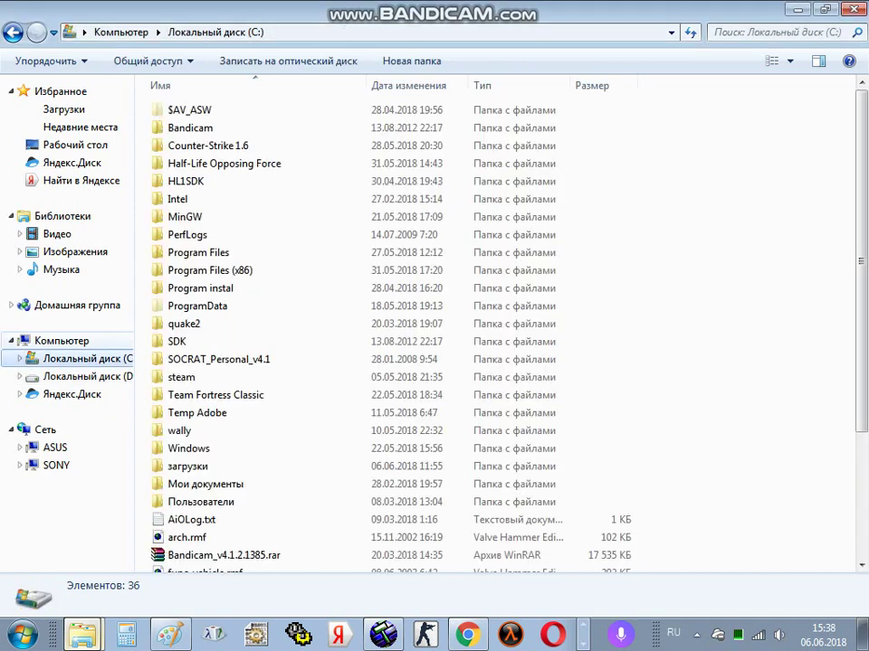
- Open C:\загрузки\картинки and cut the edited neilm2.wad
{"action": "double_click", "coordinate": [187, 466]}
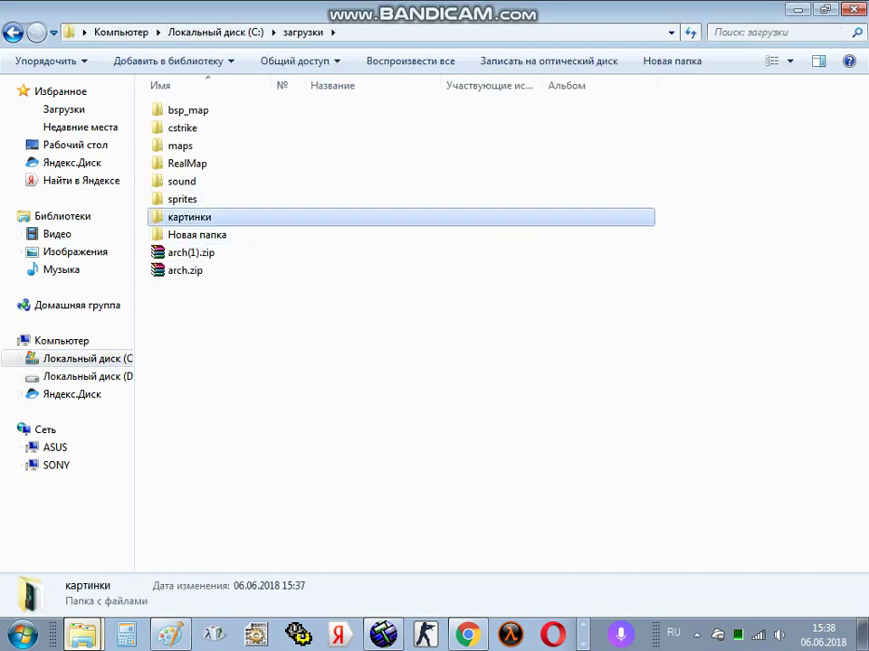
{"action": "double_click", "coordinate": [189, 217]}
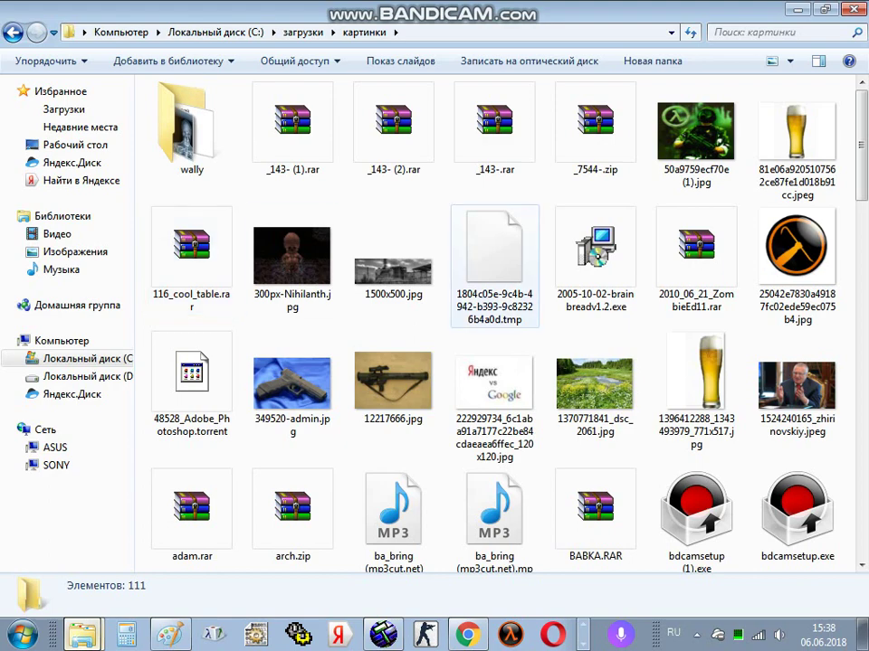
{"action": "type", "text": "neilm2"}
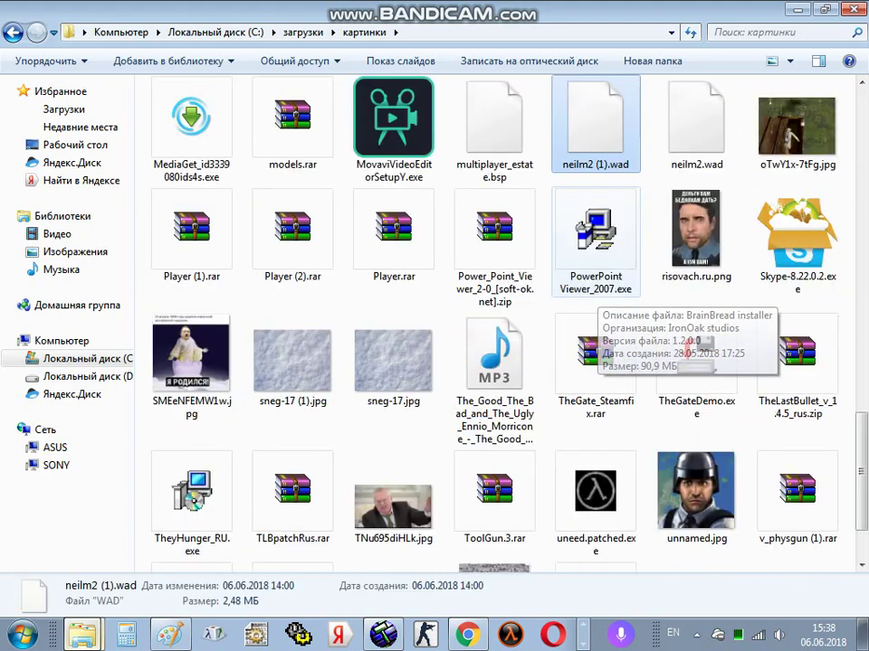
{"action": "key", "text": "Right"}
{"action": "key", "text": "Menu"}
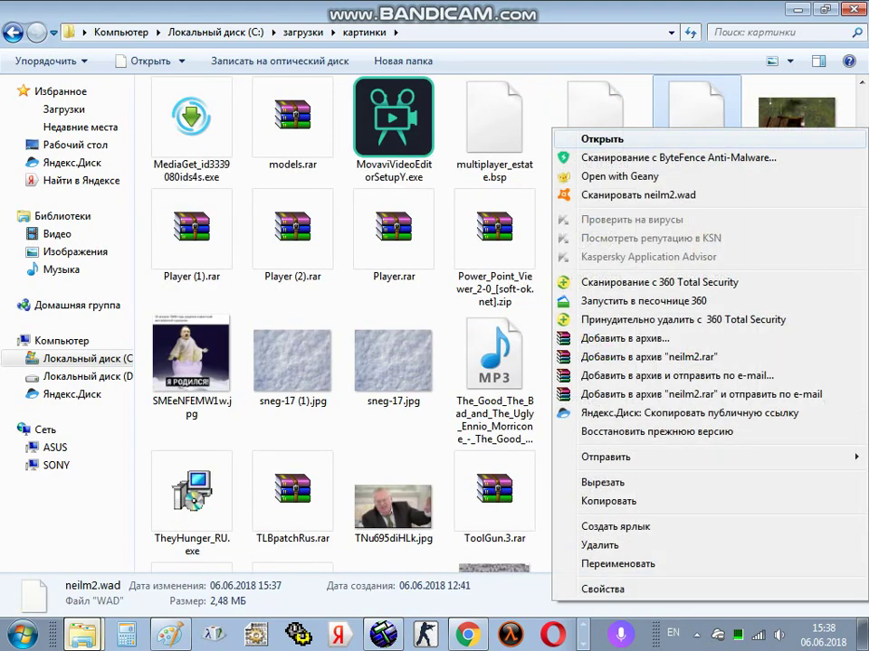
{"action": "key", "text": "Up"}
{"action": "key", "text": "Up"}
{"action": "key", "text": "Up"}
{"action": "key", "text": "Return"}
- Paste neilm2.wad into D:\Half-Life\hunger, giving a 2 546 KB file dated 06.06.2018 15:37
{"action": "key", "text": "Down"}
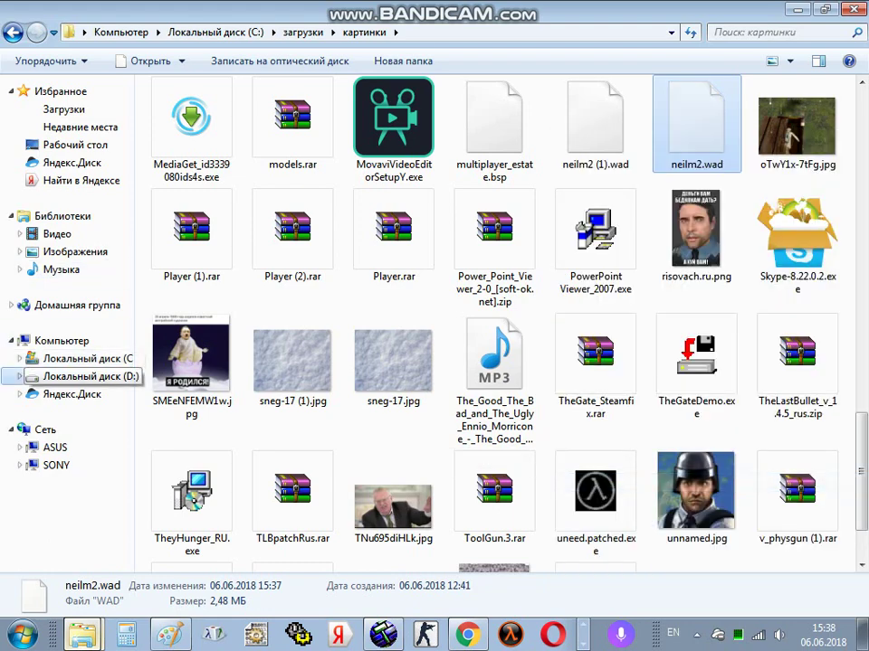
{"action": "type", "text": "h"}
{"action": "key", "text": "Return"}
{"action": "scroll", "coordinate": [226, 367], "scroll_direction": "down", "scroll_amount": 3}
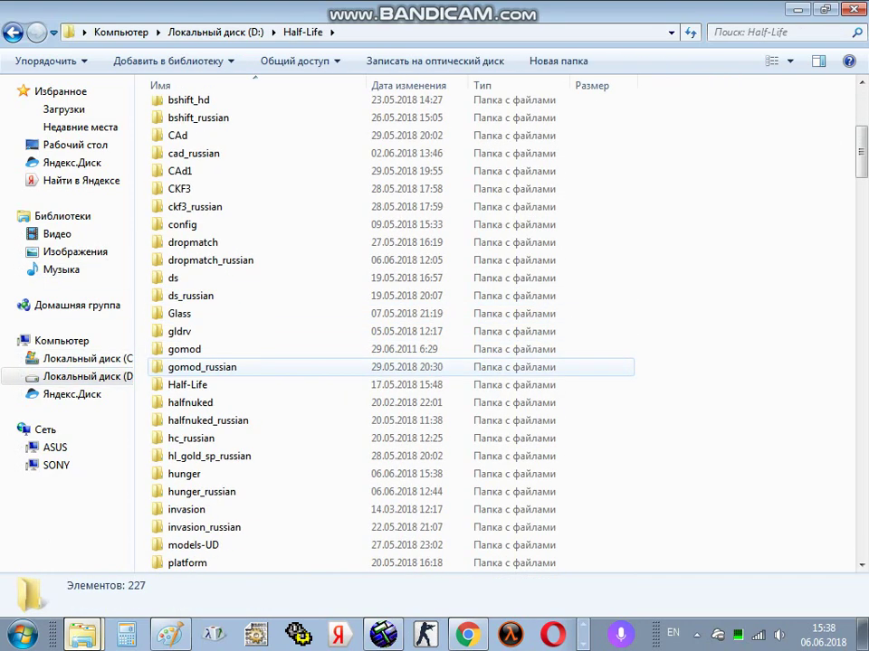
{"action": "scroll", "coordinate": [226, 494], "scroll_direction": "down", "scroll_amount": 4}
{"action": "double_click", "coordinate": [226, 259]}
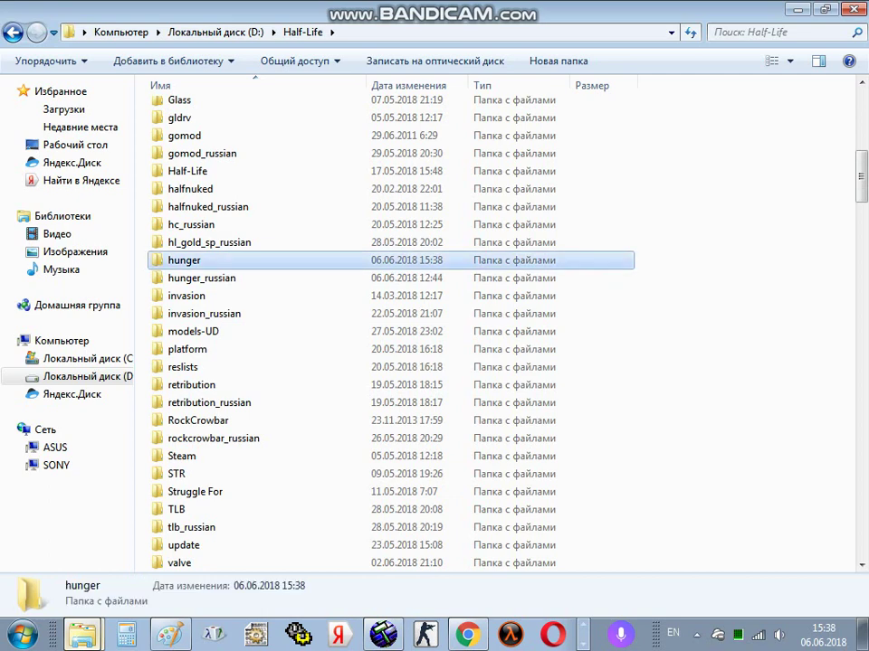
{"action": "right_click", "coordinate": [646, 317]}
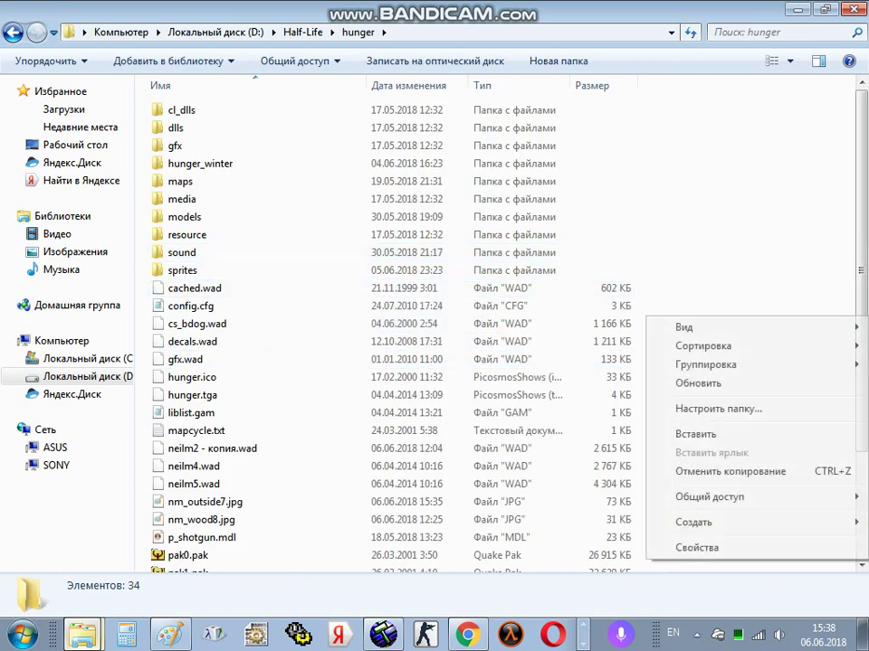
{"action": "left_click", "coordinate": [706, 432]}
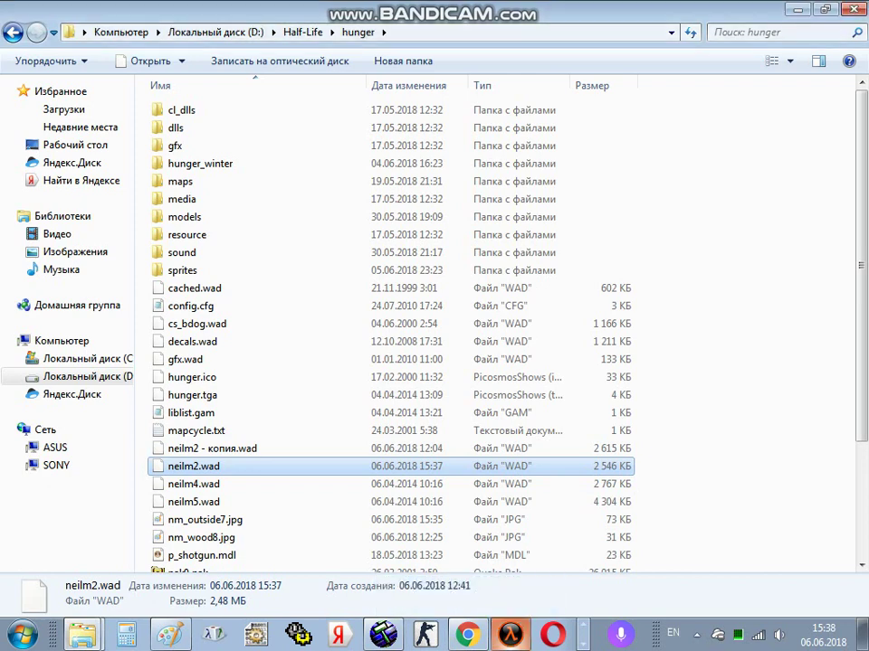
- Launch Half-Life, switch the active game to They Hunger, and load into its they3 level
{"action": "left_click", "coordinate": [512, 634]}
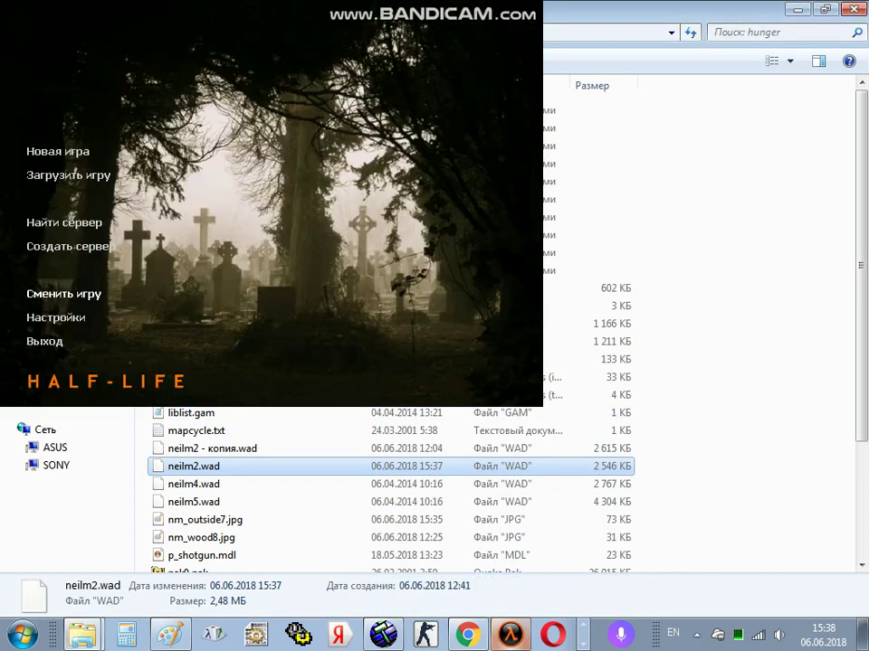
{"action": "left_click", "coordinate": [63, 293]}
{"action": "left_click", "coordinate": [155, 241]}
{"action": "scroll", "coordinate": [263, 181], "scroll_direction": "down", "scroll_amount": 3}
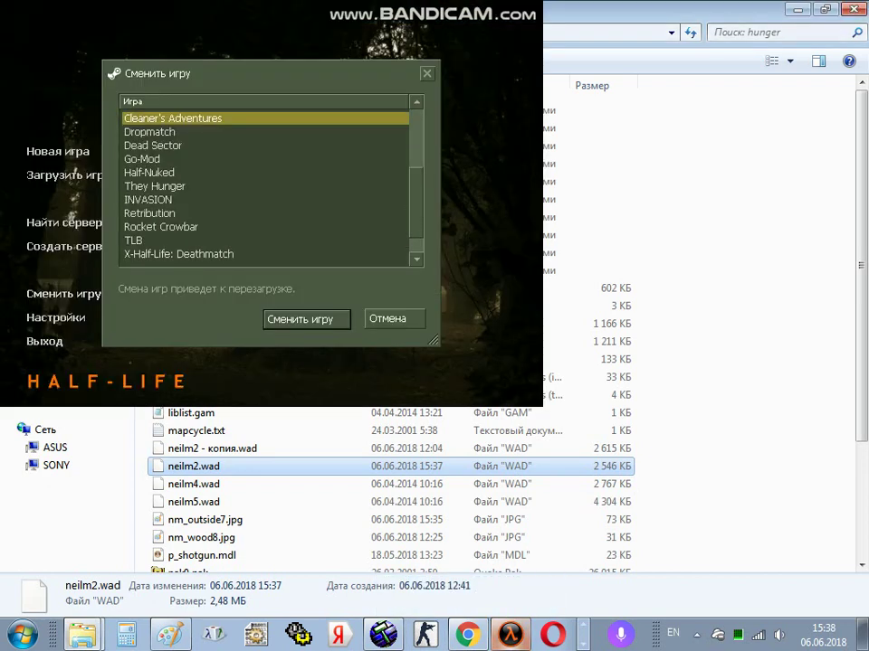
{"action": "left_click", "coordinate": [154, 185]}
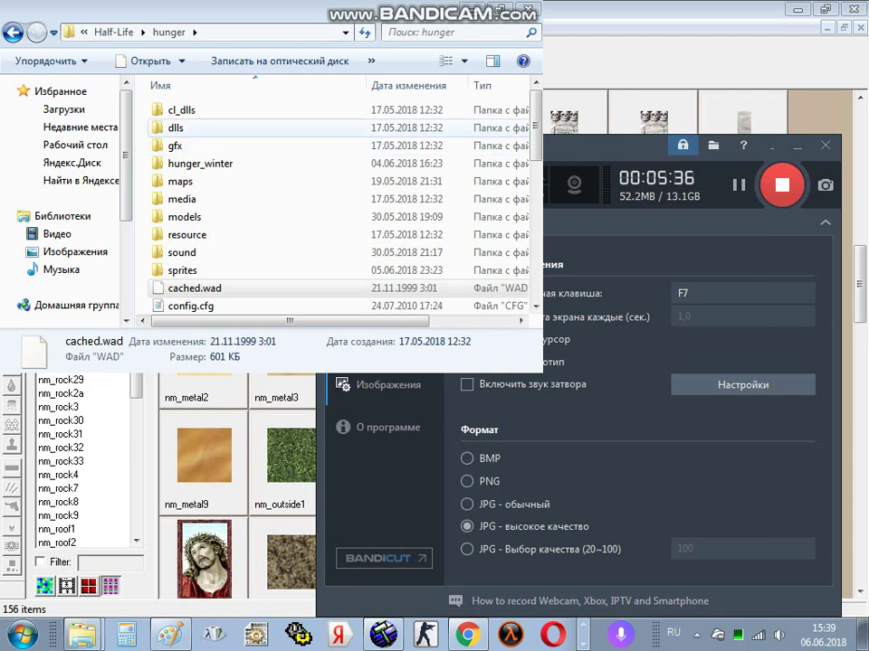
{"action": "key", "text": "Escape"}
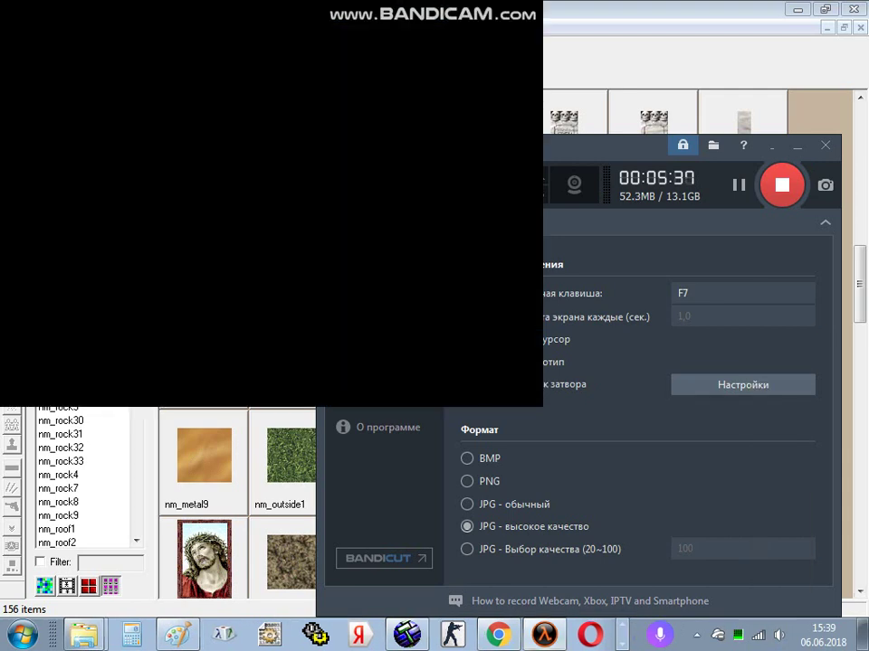
{"action": "key", "text": "grave"}
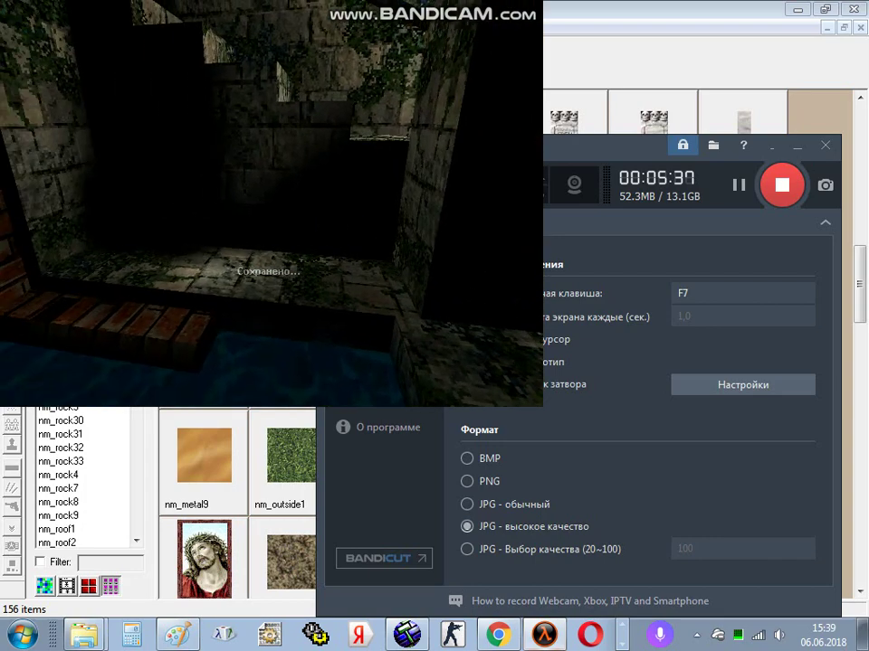
- Load map they4 from the console and walk off the dock onto the frosted graveyard grass
{"action": "key", "text": "grave"}
{"action": "type", "text": "map they4"}
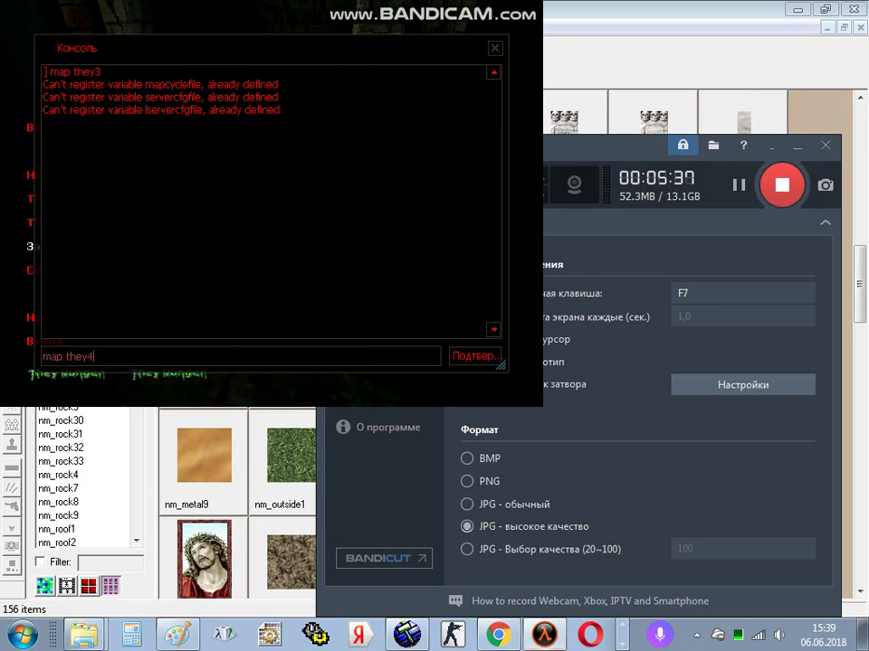
{"action": "key", "text": "Return"}
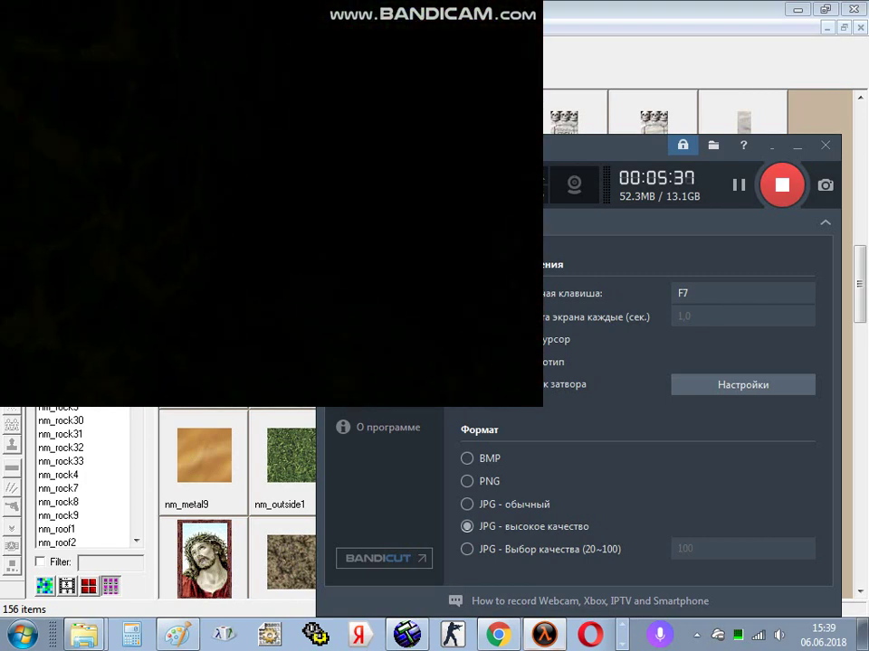
{"action": "key", "text": "w"}
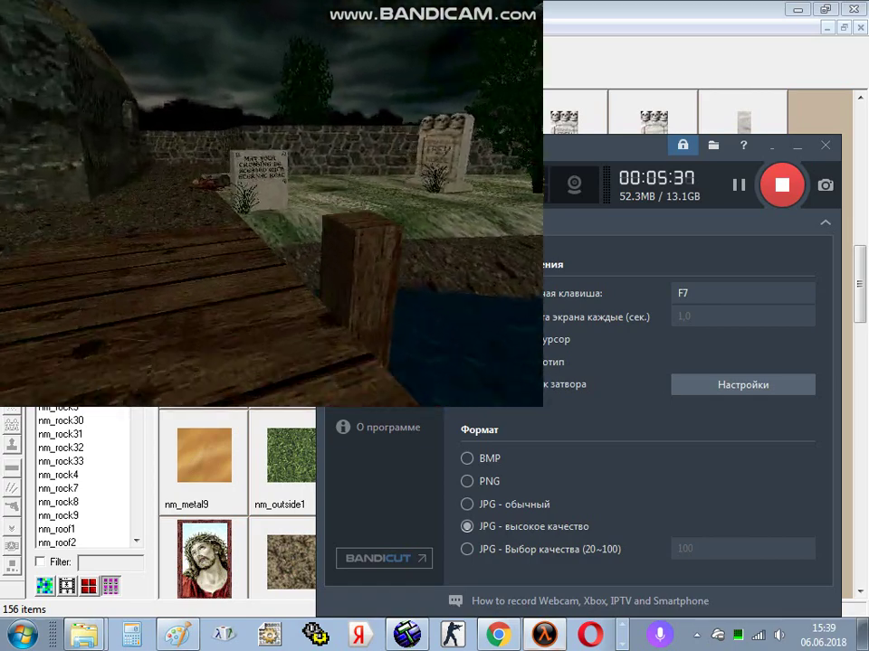
{"action": "key", "text": "w"}
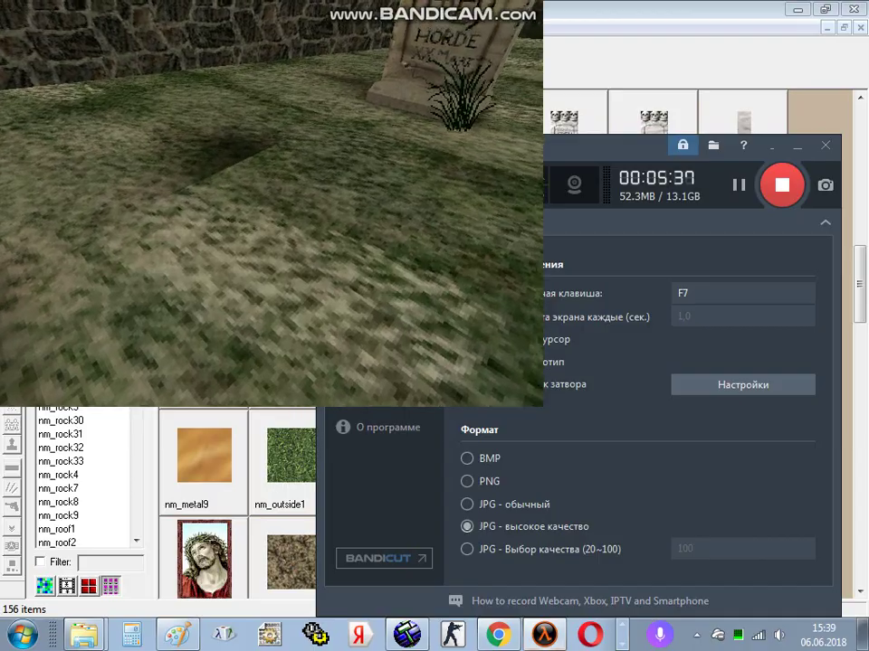